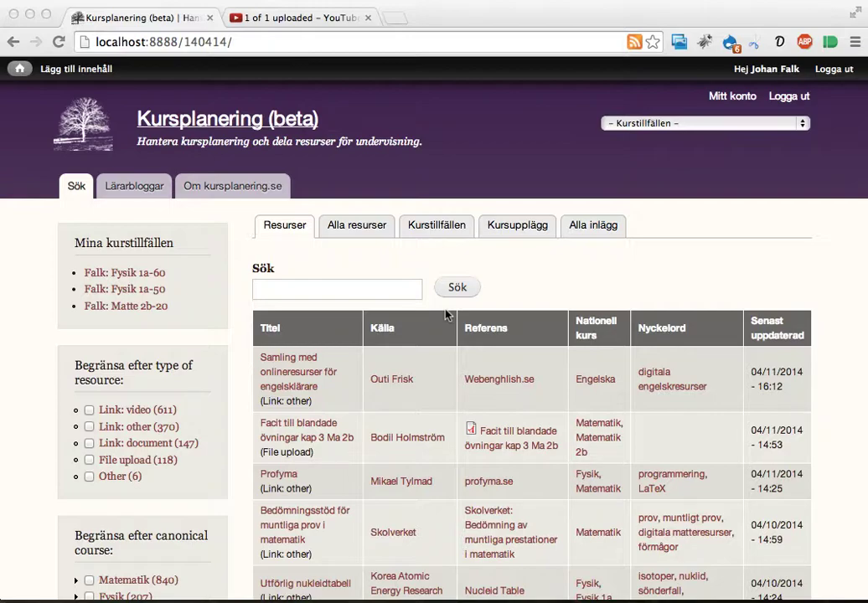
Load kursplanering.se in a new browser tab, then close it and return to the local site.
{"action": "left_click", "coordinate": [584, 277]}
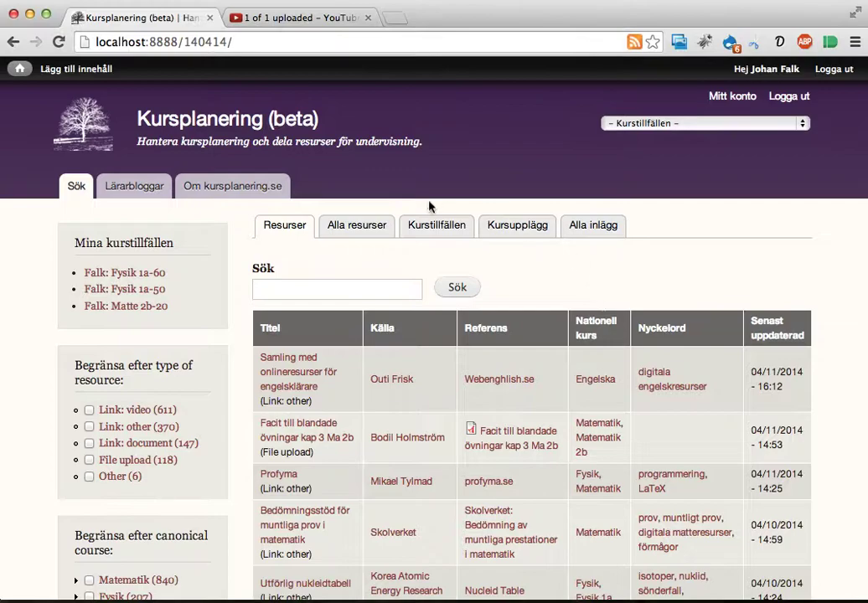
{"action": "key", "text": "super+t"}
{"action": "type", "text": "kursplanering.se"}
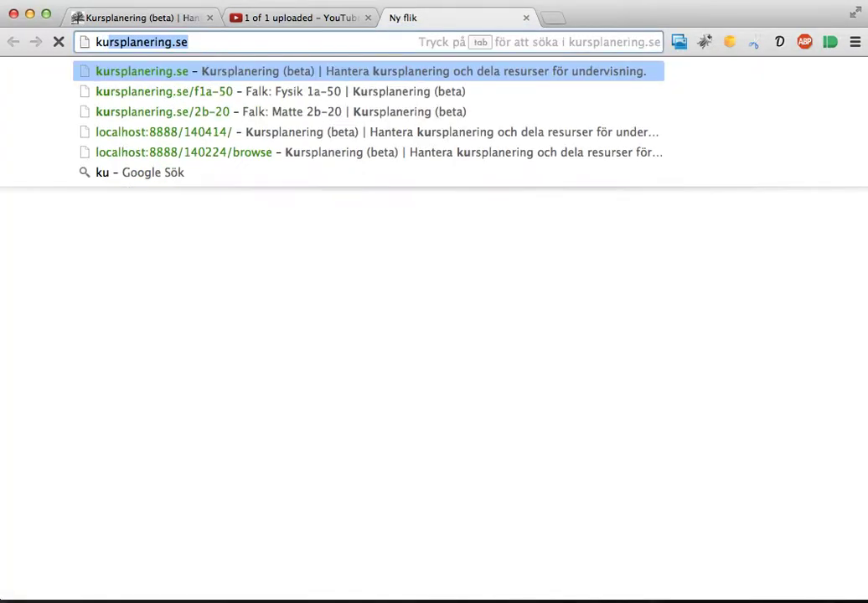
{"action": "key", "text": "Return"}
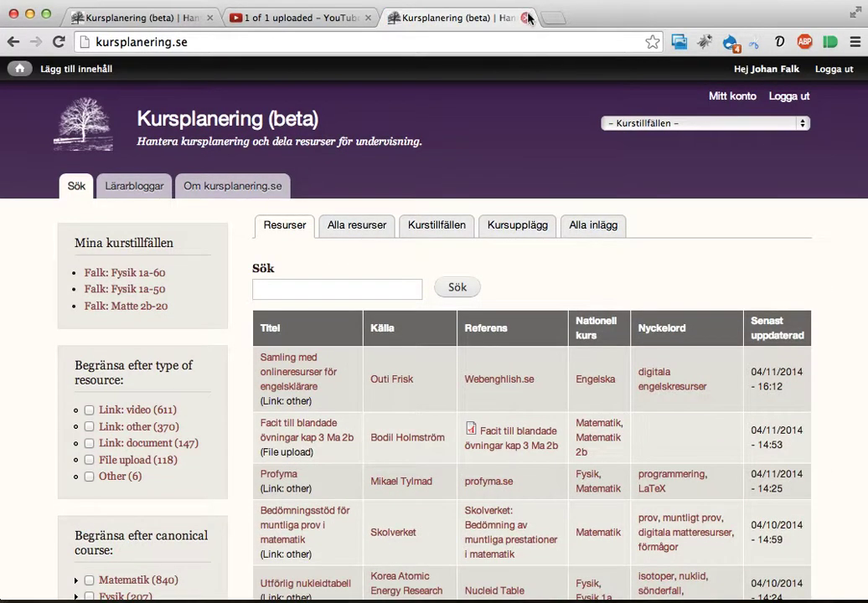
{"action": "left_click", "coordinate": [527, 19]}
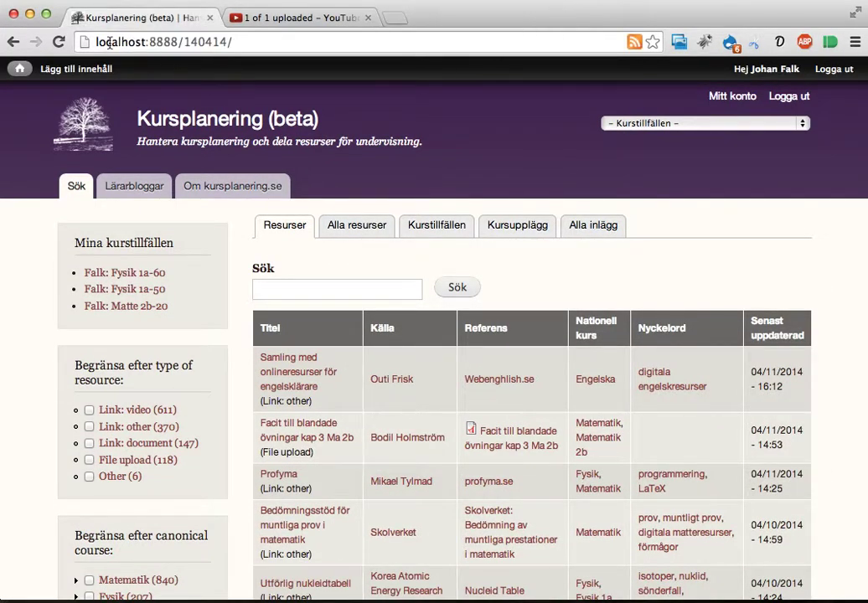
{"action": "left_click", "coordinate": [115, 43]}
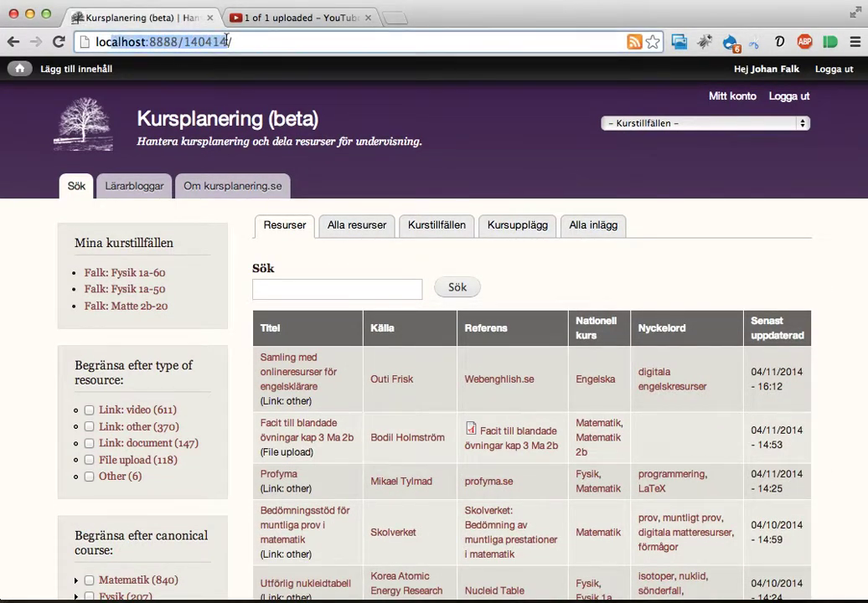
{"action": "left_click", "coordinate": [394, 178]}
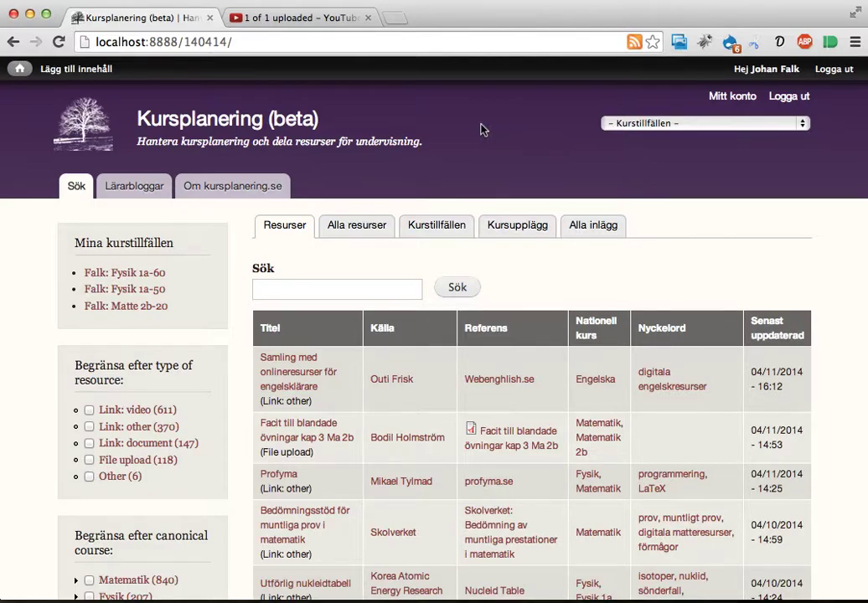
Enter the teacher's e-mail address as the resource search term and select it.
{"action": "left_click", "coordinate": [373, 287]}
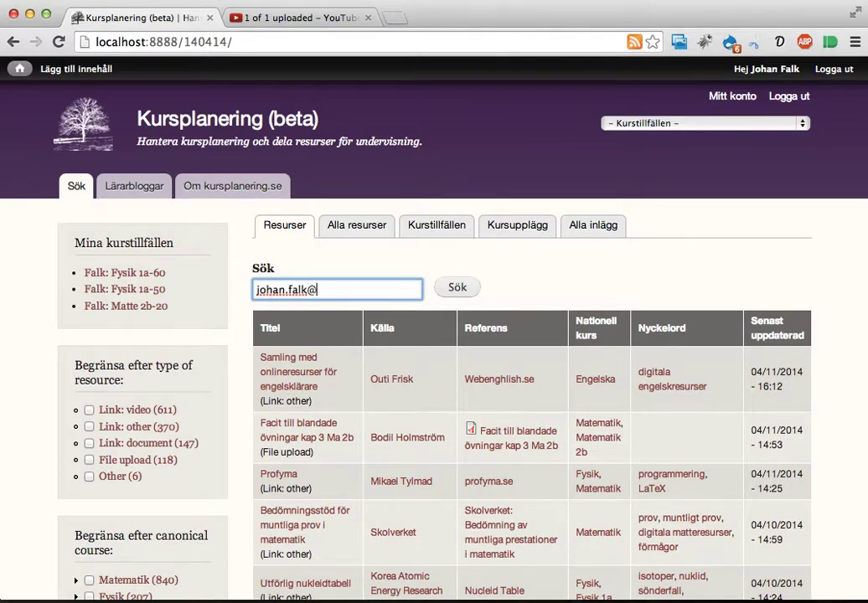
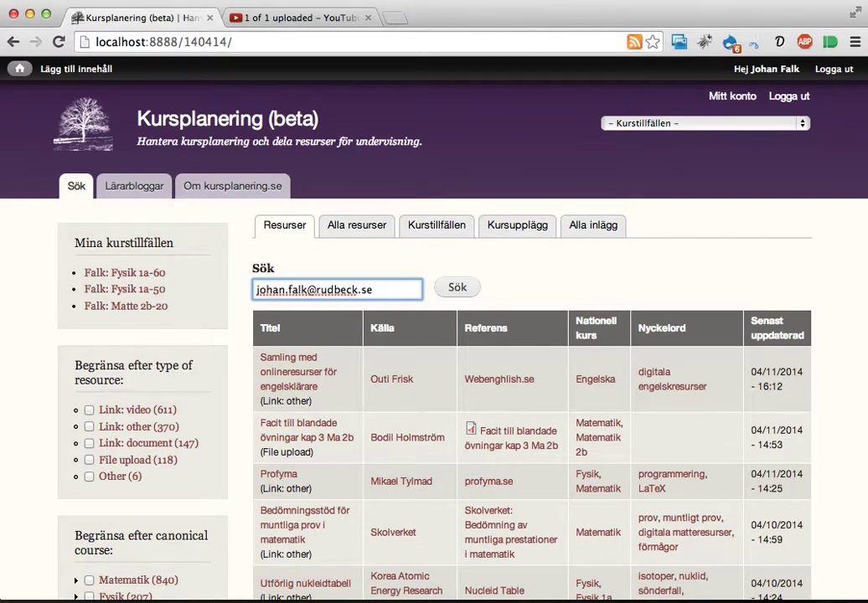
{"action": "key", "text": "super+a"}
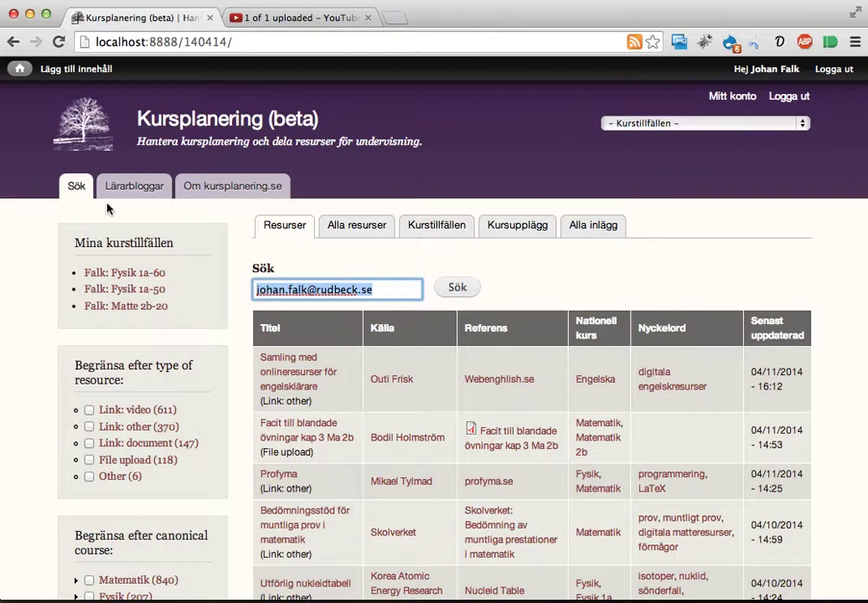
{"action": "mouse_move", "coordinate": [47, 72]}
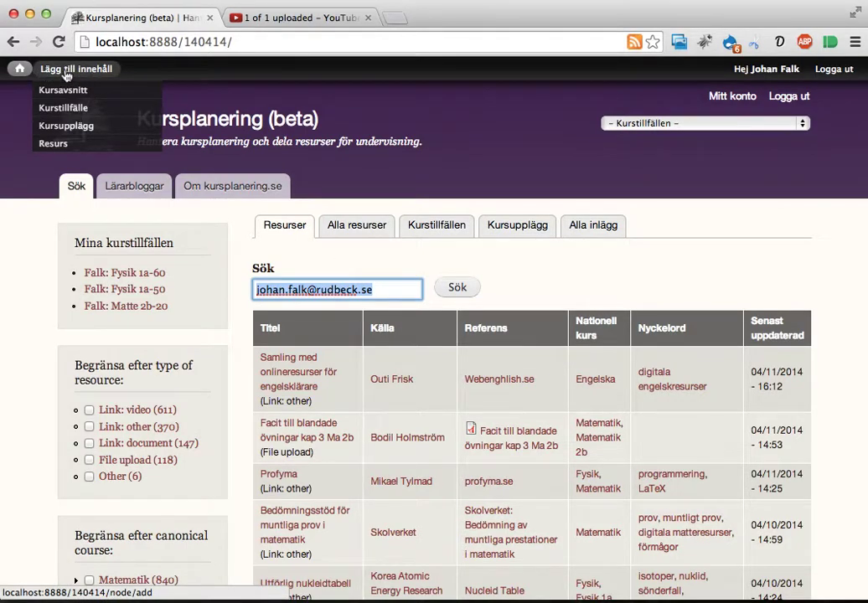
Start a new course outline titled 'Johans demokurs'.
{"action": "left_click", "coordinate": [66, 134]}
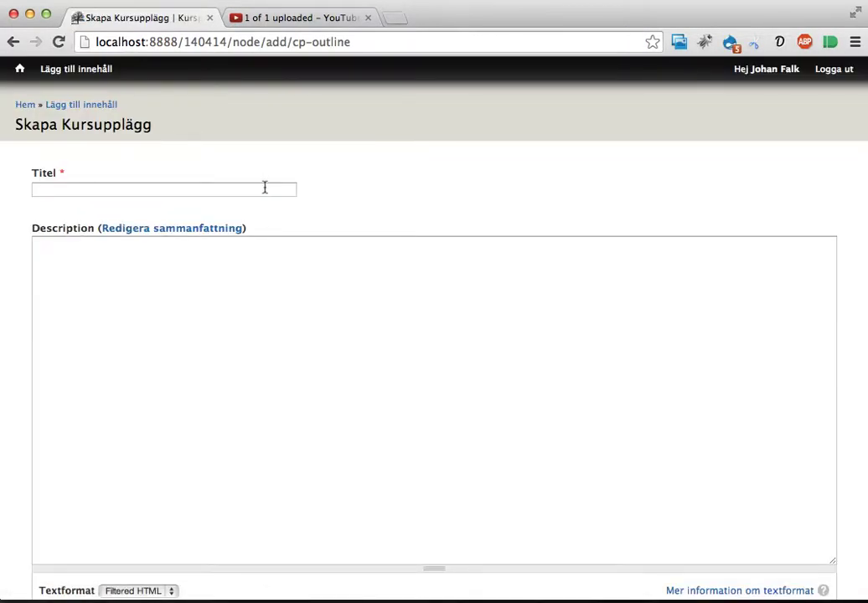
{"action": "left_click", "coordinate": [265, 188]}
{"action": "type", "text": "Johan"}
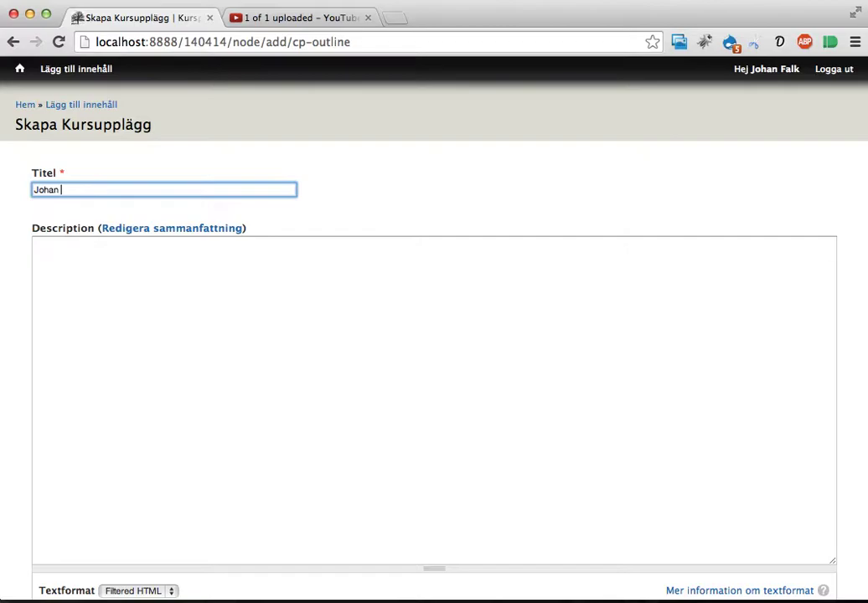
{"action": "type", "text": "s demokurs"}
Write the description: outline for matte 2b using book XYZ, adapted to 82 lektioner.
{"action": "left_click", "coordinate": [241, 352]}
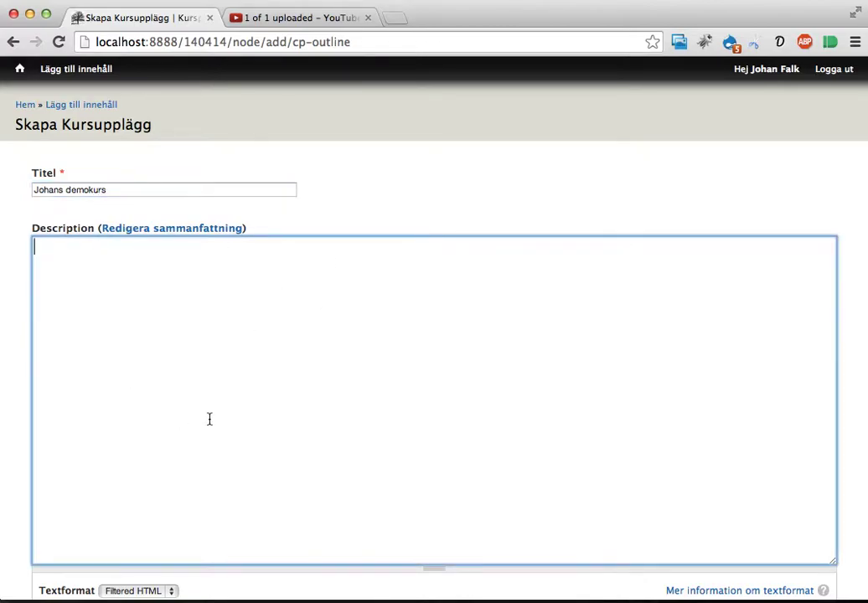
{"action": "scroll", "coordinate": [210, 419], "scroll_direction": "down", "scroll_amount": 2}
{"action": "type", "text": "Den här"}
{"action": "key", "text": "BackSpace"}
{"action": "key", "text": "BackSpace"}
{"action": "key", "text": "BackSpace"}
{"action": "key", "text": "BackSpace"}
{"action": "key", "text": "BackSpace"}
{"action": "type", "text": "t här upplägget "}
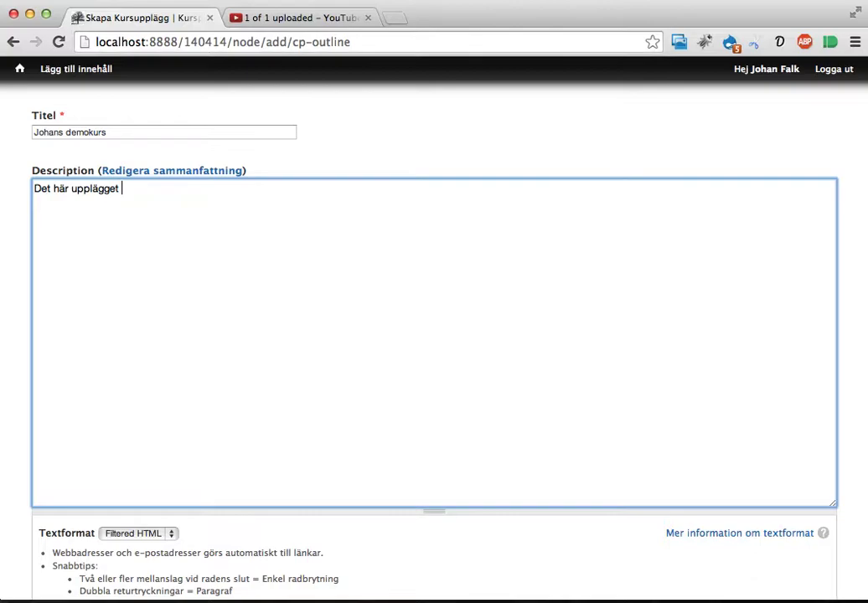
{"action": "type", "text": "är till för matte 2b, "}
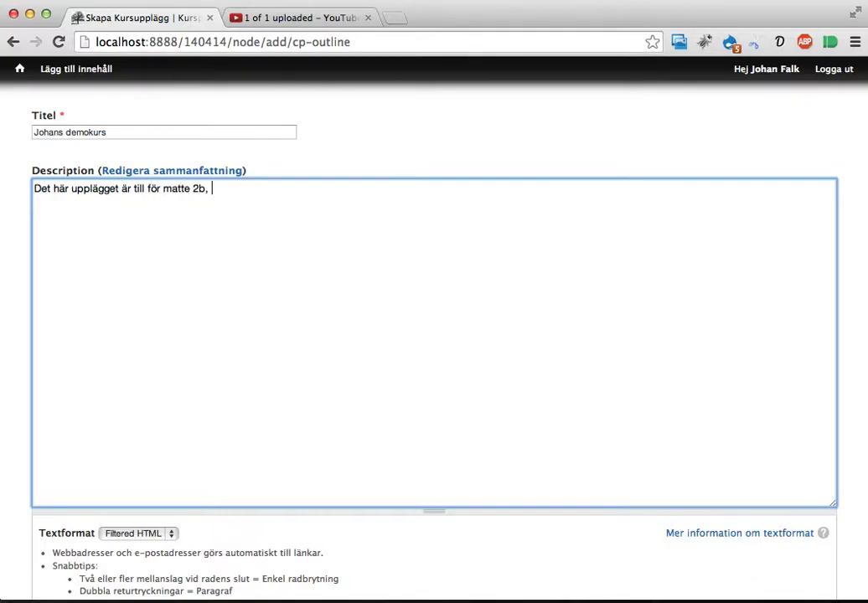
{"action": "type", "text": "och vi använde"}
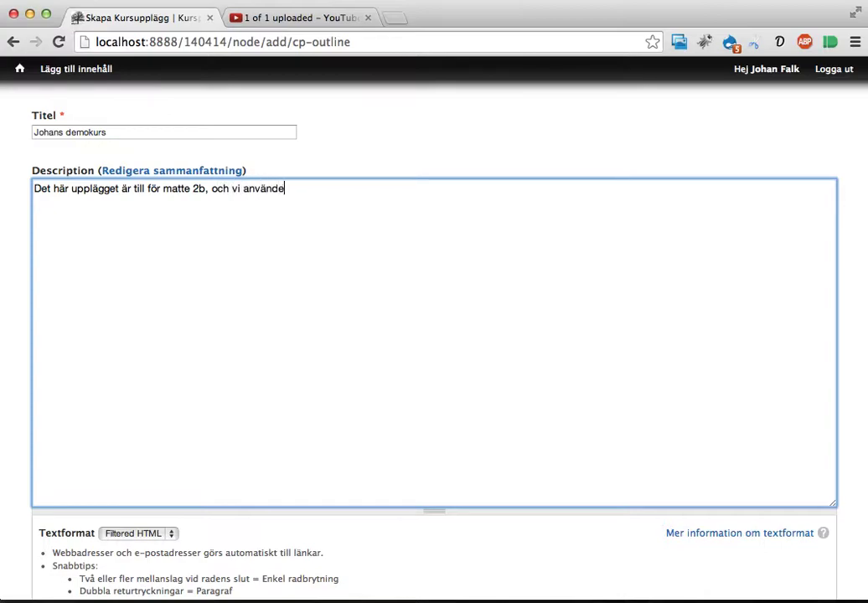
{"action": "type", "text": "r boken XYZ. Upplägget är a"}
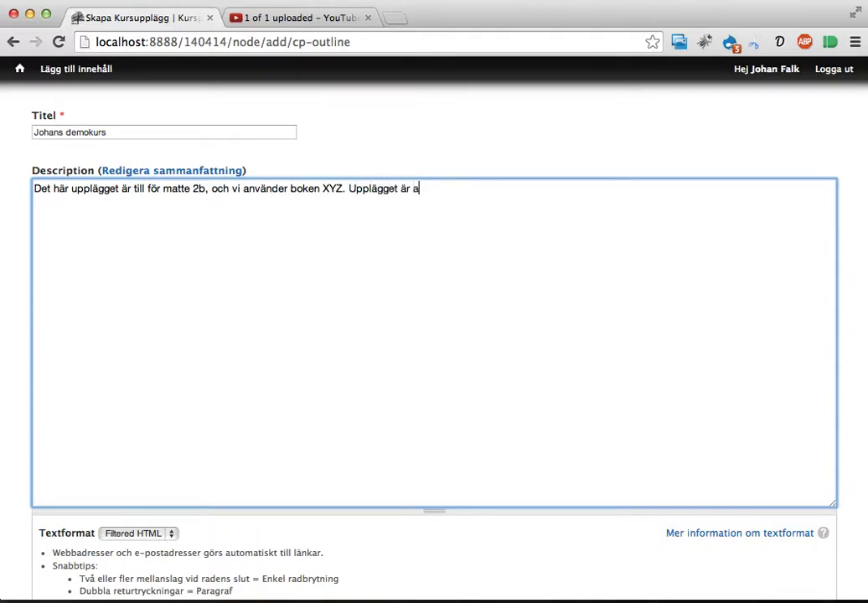
{"action": "type", "text": "npassat för 82 lektioner."}
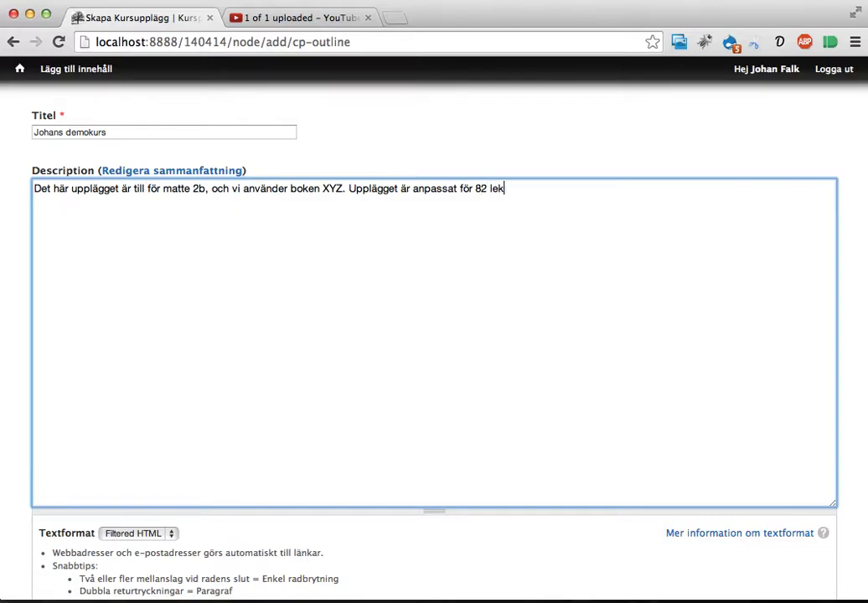
{"action": "scroll", "coordinate": [517, 395], "scroll_direction": "down", "scroll_amount": 2}
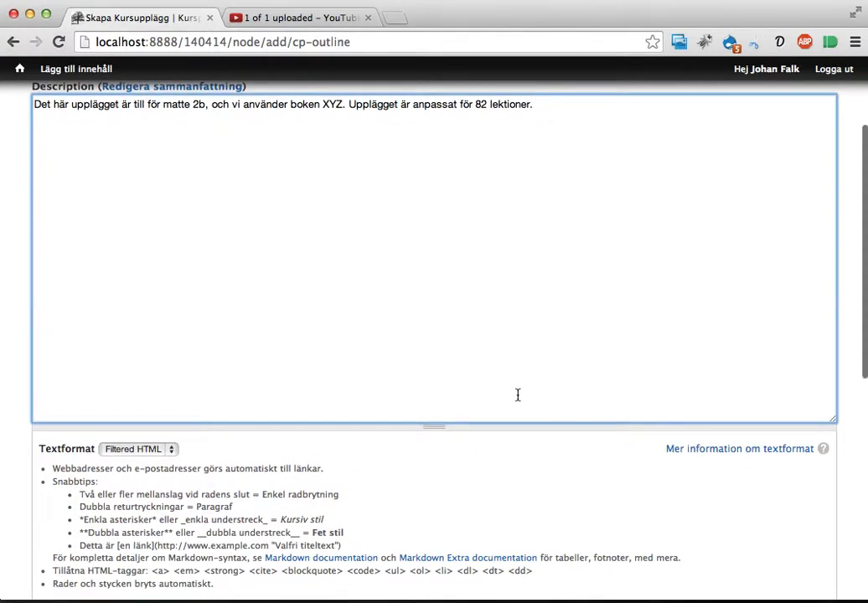
{"action": "scroll", "coordinate": [517, 395], "scroll_direction": "down", "scroll_amount": 1}
{"action": "scroll", "coordinate": [517, 395], "scroll_direction": "down", "scroll_amount": 10}
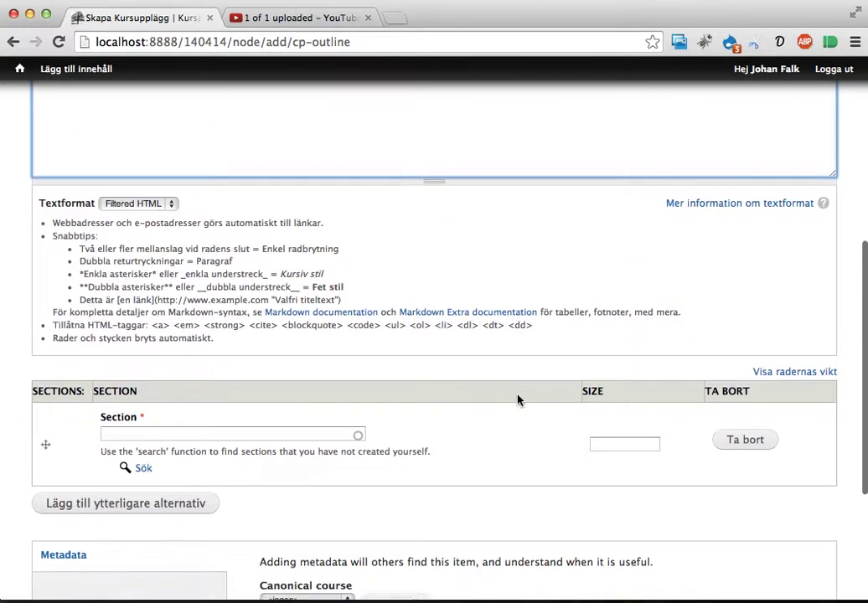
Tag the outline with canonical course Matematik › Matematik 2b and save it.
{"action": "scroll", "coordinate": [517, 396], "scroll_direction": "down", "scroll_amount": 2}
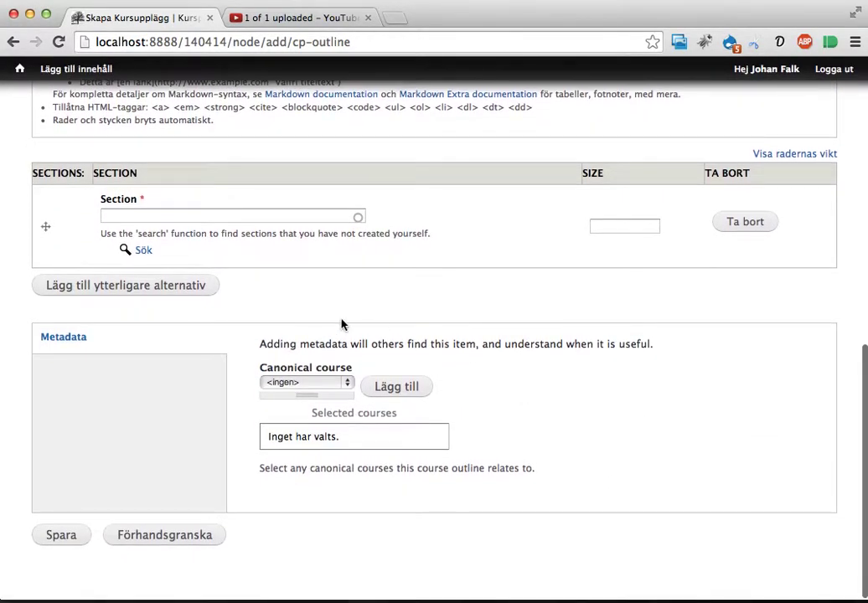
{"action": "left_click", "coordinate": [289, 385]}
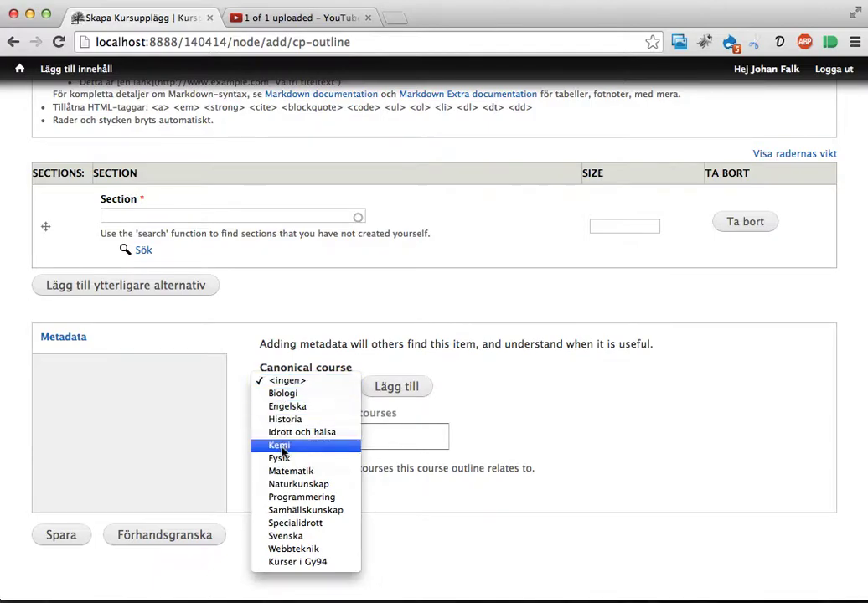
{"action": "scroll", "coordinate": [388, 323], "scroll_direction": "up", "scroll_amount": 2}
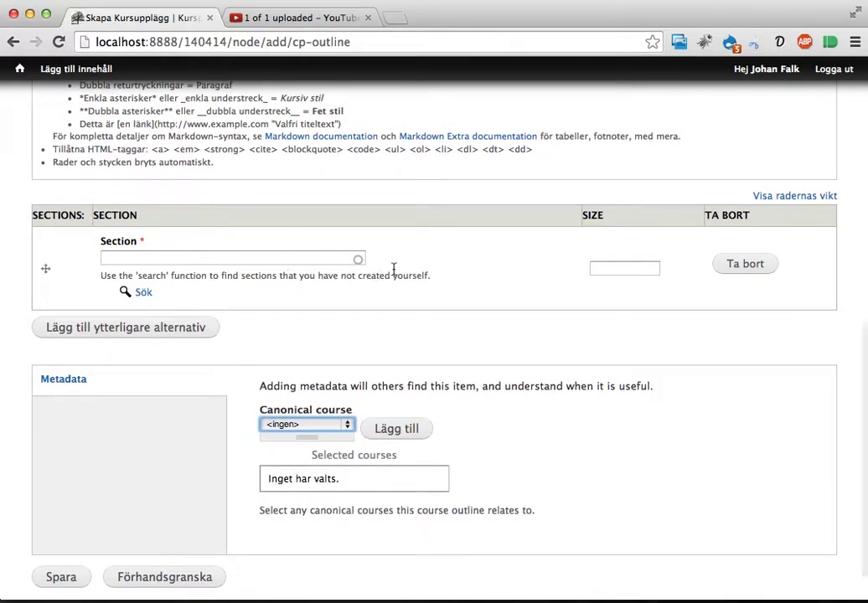
{"action": "scroll", "coordinate": [394, 275], "scroll_direction": "down", "scroll_amount": 2}
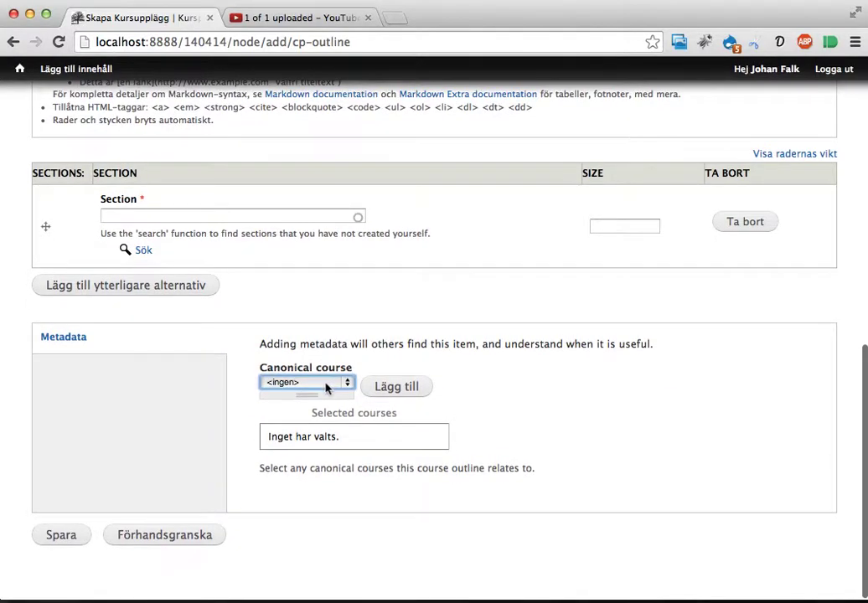
{"action": "left_click", "coordinate": [339, 382]}
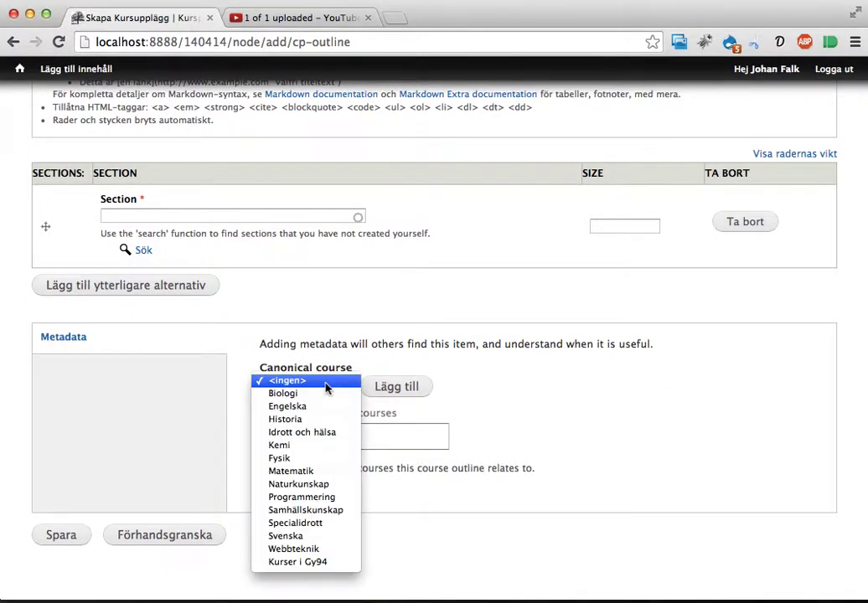
{"action": "left_click", "coordinate": [316, 474]}
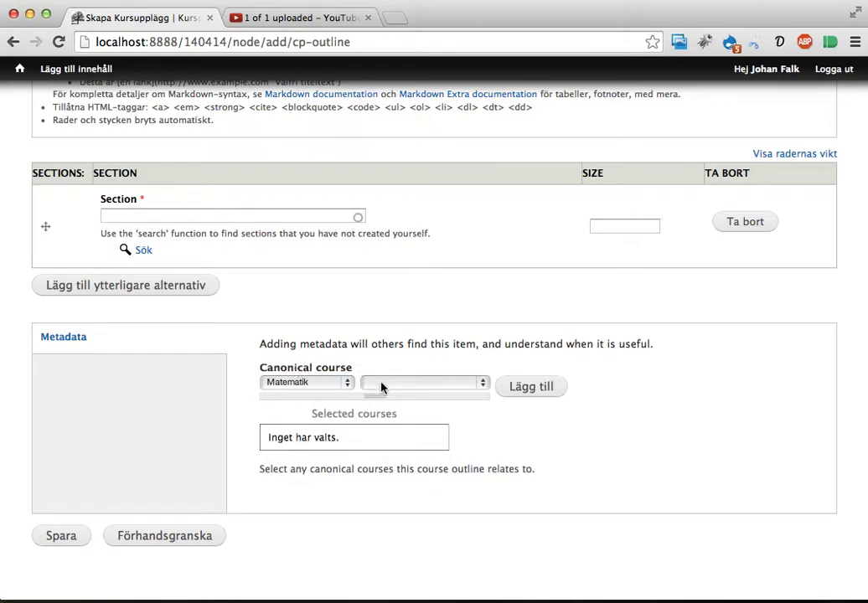
{"action": "left_click", "coordinate": [381, 385]}
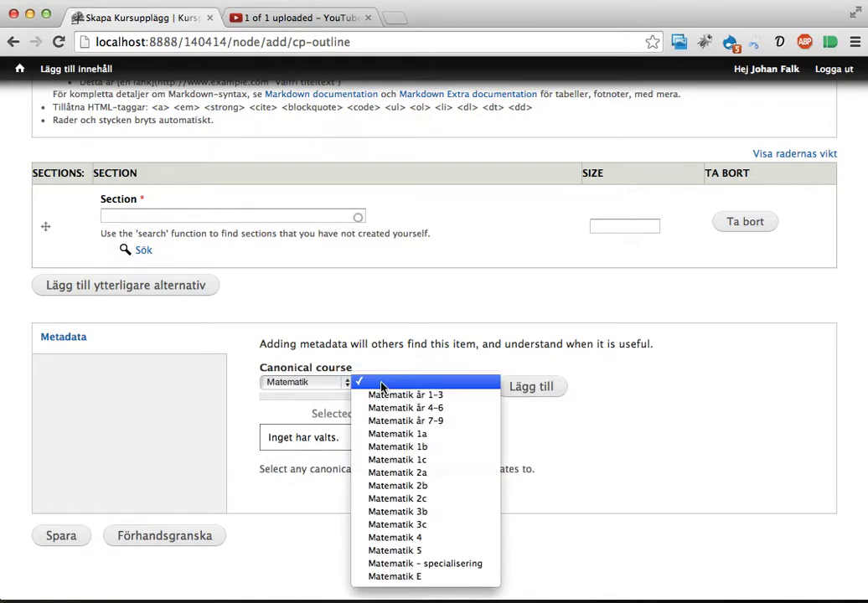
{"action": "left_click", "coordinate": [396, 485]}
{"action": "left_click", "coordinate": [528, 388]}
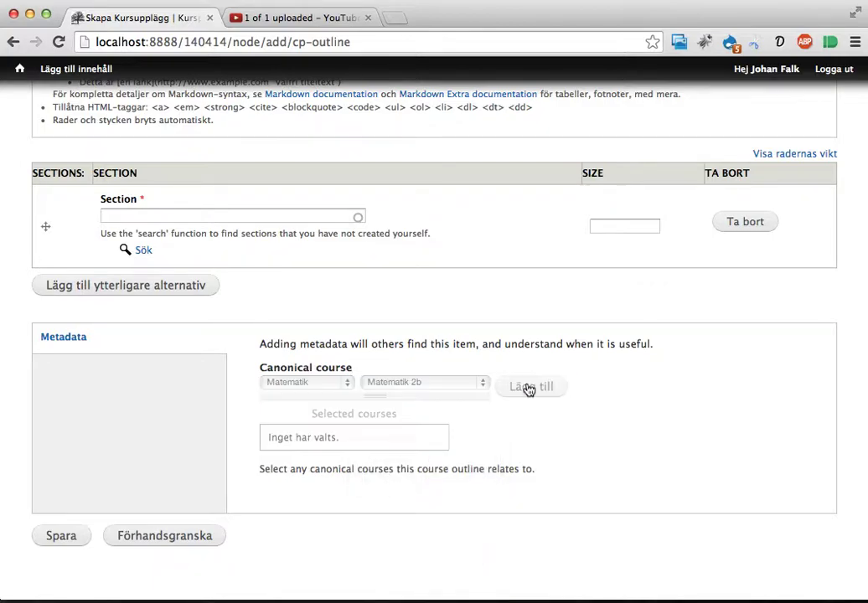
{"action": "left_click", "coordinate": [60, 537]}
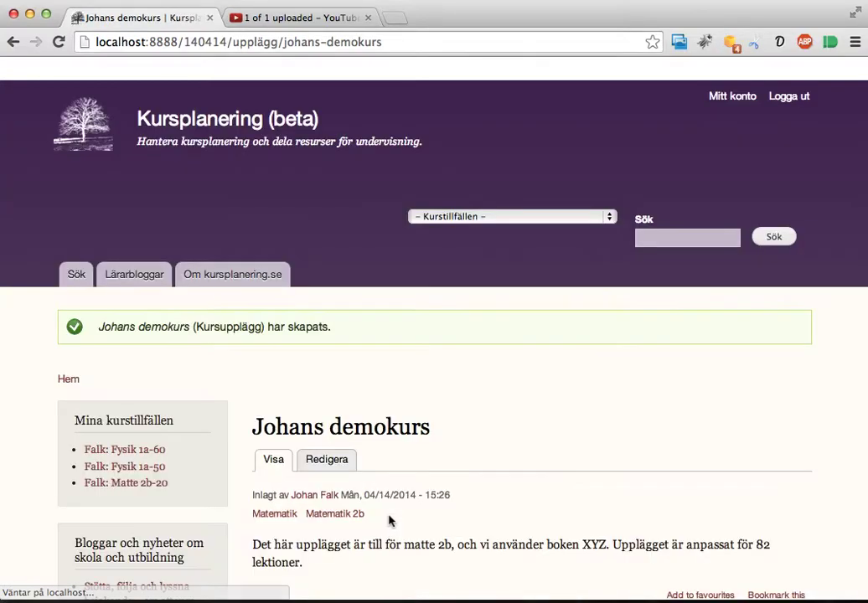
Scroll to the add-sections form and highlight the help example 'Mitt kursavsnitt, 5'.
{"action": "scroll", "coordinate": [589, 380], "scroll_direction": "down", "scroll_amount": 1}
{"action": "scroll", "coordinate": [589, 380], "scroll_direction": "down", "scroll_amount": 5}
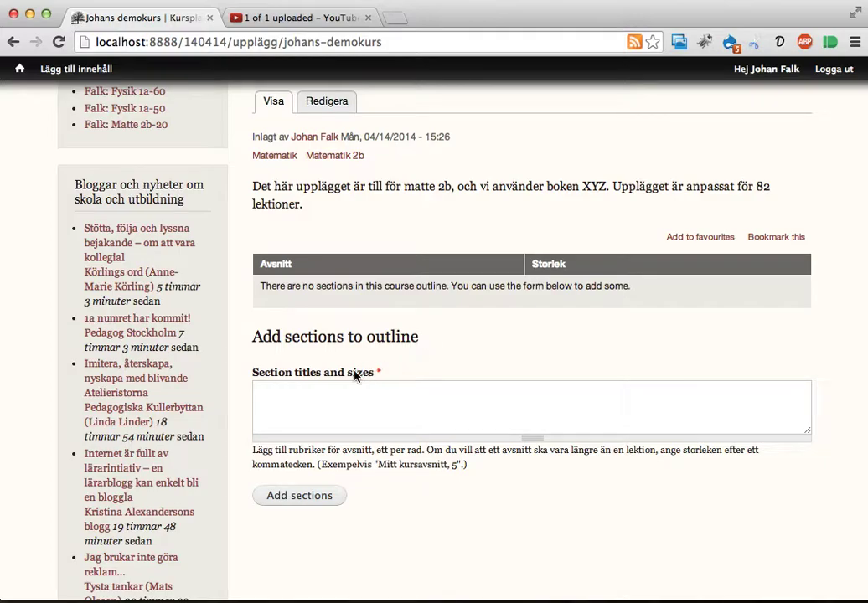
{"action": "left_click", "coordinate": [339, 397]}
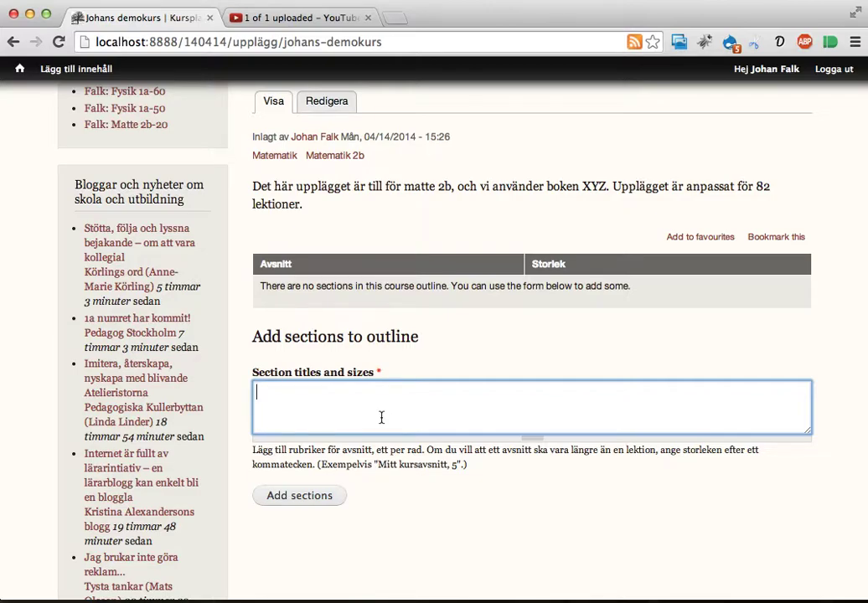
{"action": "left_click", "coordinate": [378, 469]}
{"action": "left_click_drag", "start_coordinate": [378, 467], "coordinate": [457, 469]}
{"action": "left_click", "coordinate": [455, 467]}
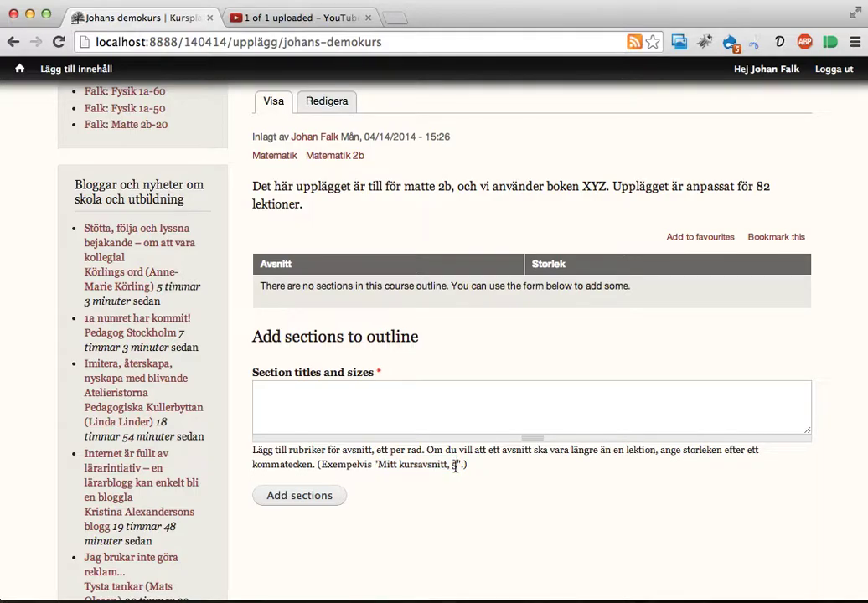
{"action": "double_click", "coordinate": [454, 467]}
{"action": "double_click", "coordinate": [386, 467]}
{"action": "left_click_drag", "start_coordinate": [430, 466], "coordinate": [448, 467]}
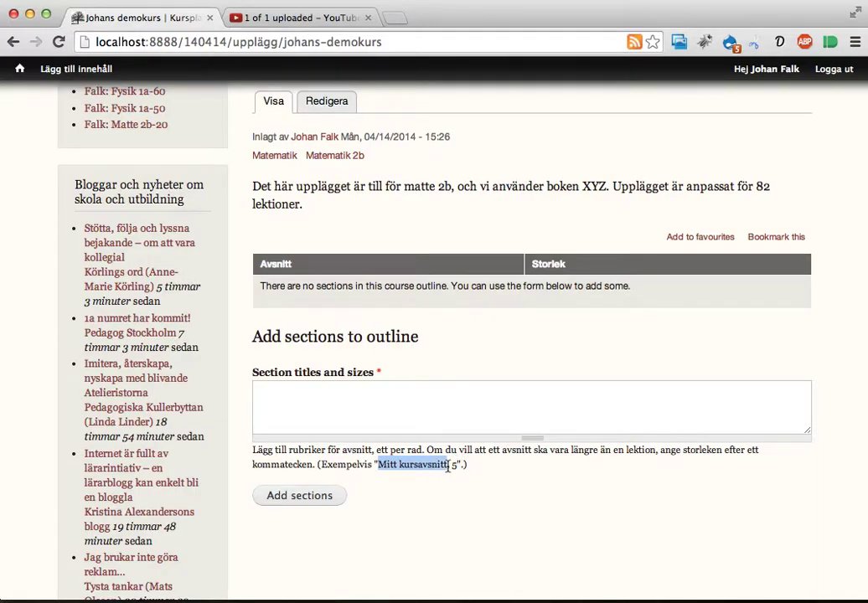
{"action": "left_click", "coordinate": [494, 424]}
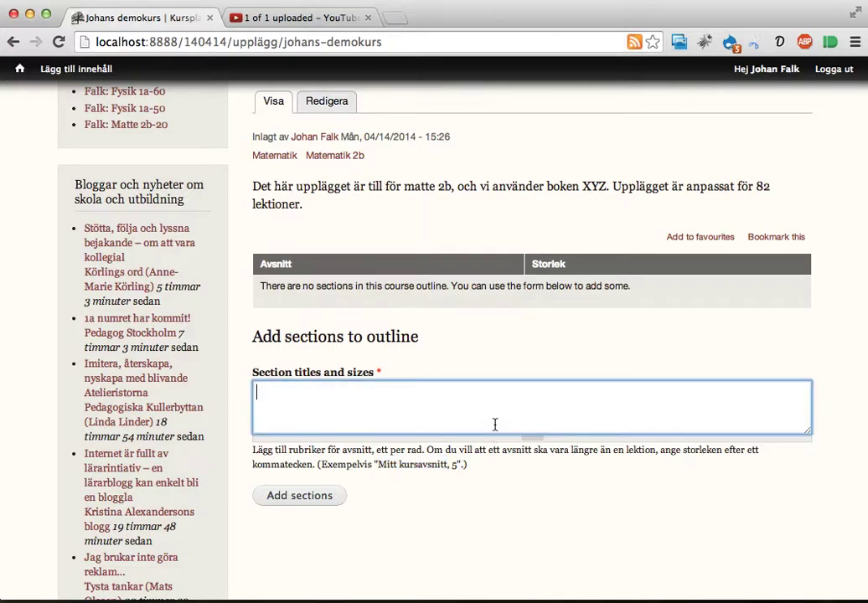
In Calc's Sheet1, go to the first section's lesson count cell in column B.
{"action": "key", "text": "super+Tab"}
{"action": "key", "text": "super+Tab"}
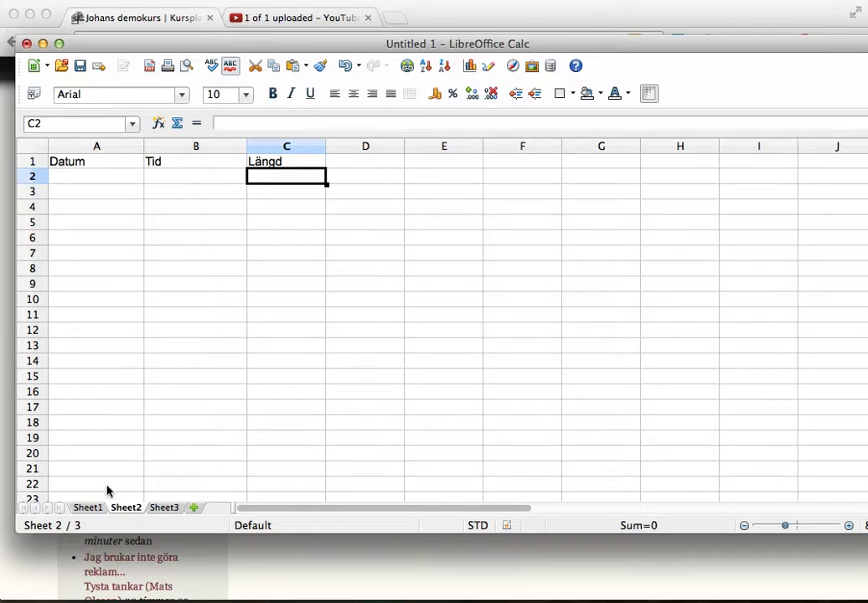
{"action": "left_click", "coordinate": [86, 508]}
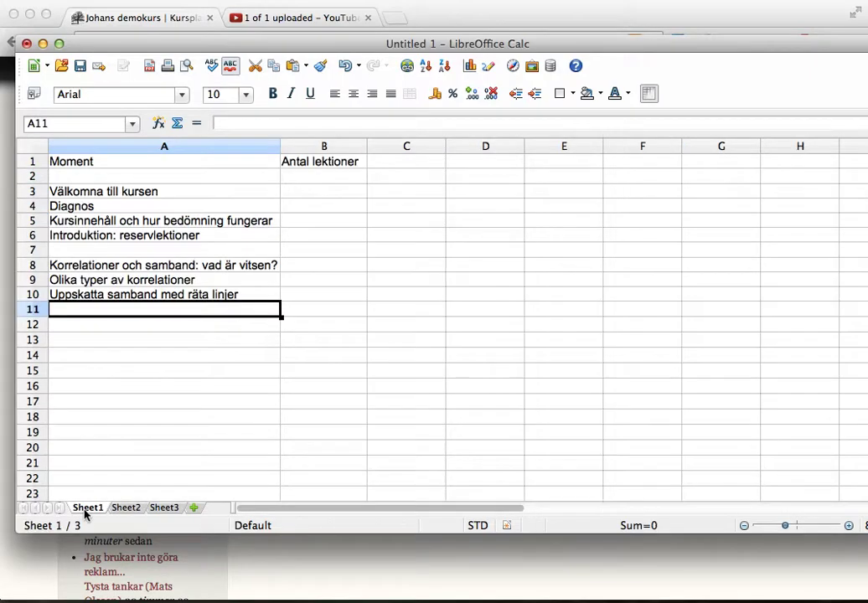
{"action": "left_click", "coordinate": [112, 196]}
{"action": "key", "text": "Down"}
{"action": "key", "text": "Down"}
{"action": "key", "text": "Down"}
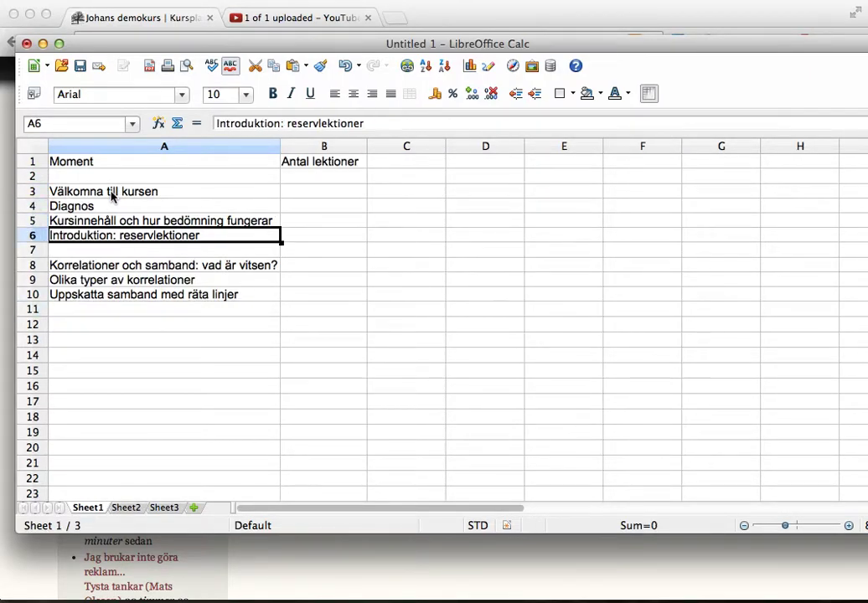
{"action": "key", "text": "Right"}
{"action": "key", "text": "Up"}
{"action": "key", "text": "Up"}
{"action": "key", "text": "Up"}
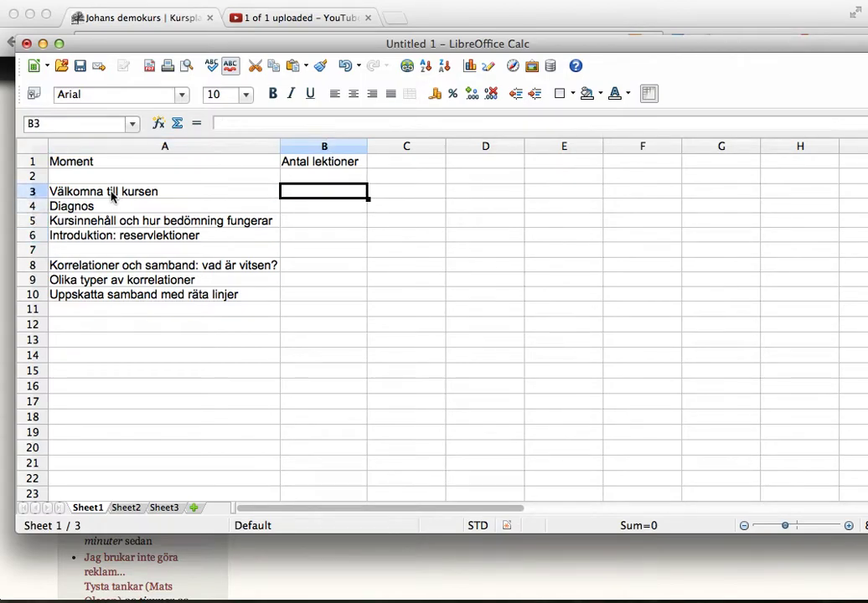
{"action": "key", "text": "Down"}
{"action": "key", "text": "Down"}
{"action": "key", "text": "Down"}
{"action": "key", "text": "Up"}
{"action": "key", "text": "Up"}
{"action": "key", "text": "Up"}
{"action": "key", "text": "Down"}
{"action": "key", "text": "Down"}
{"action": "key", "text": "Up"}
{"action": "key", "text": "Up"}
Enter lesson counts 1, 1, 1, 2 in B3:B6 and 1, 1, 2 in B8:B10.
{"action": "type", "text": "1"}
{"action": "key", "text": "Return"}
{"action": "type", "text": "1"}
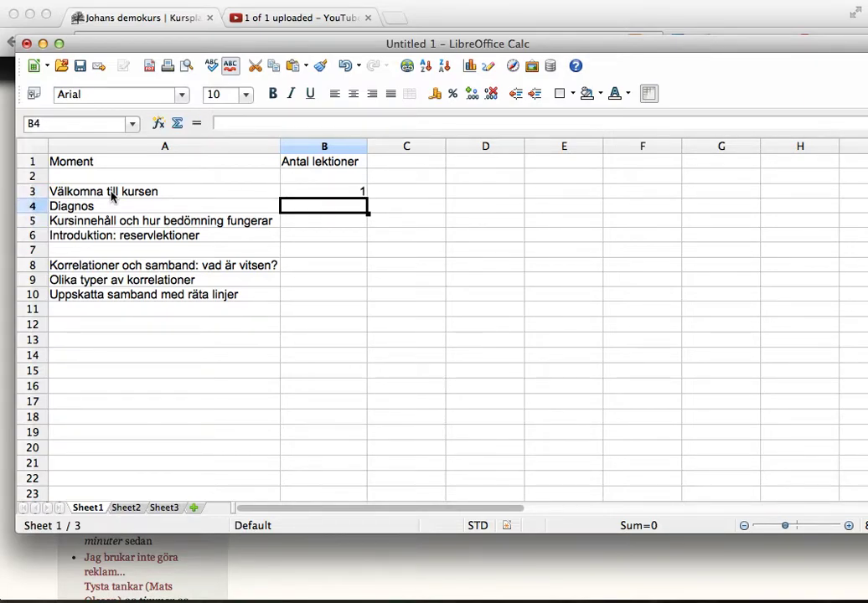
{"action": "key", "text": "Return"}
{"action": "type", "text": "1"}
{"action": "key", "text": "Return"}
{"action": "type", "text": "2"}
{"action": "key", "text": "Return"}
{"action": "key", "text": "Return"}
{"action": "type", "text": "1"}
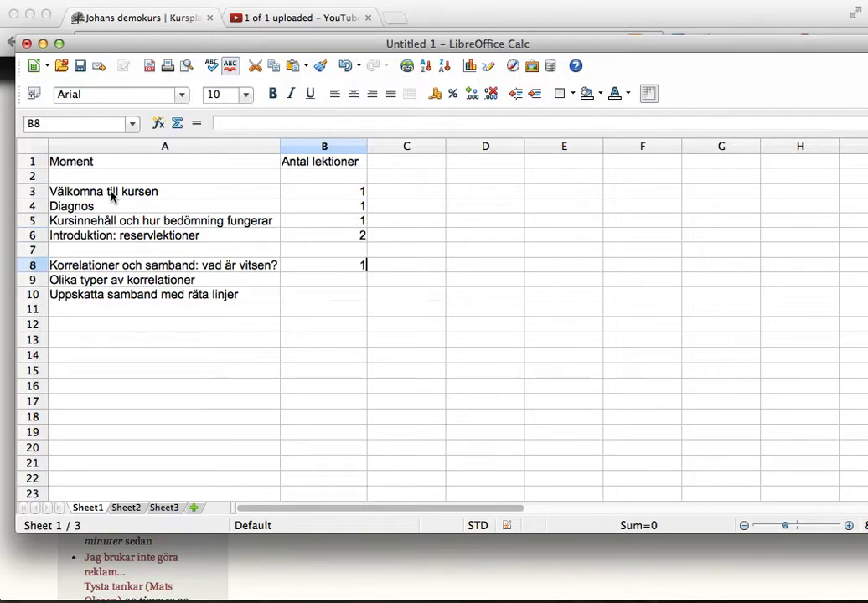
{"action": "key", "text": "Return"}
{"action": "type", "text": "1"}
{"action": "key", "text": "Return"}
{"action": "type", "text": "2"}
{"action": "key", "text": "Return"}
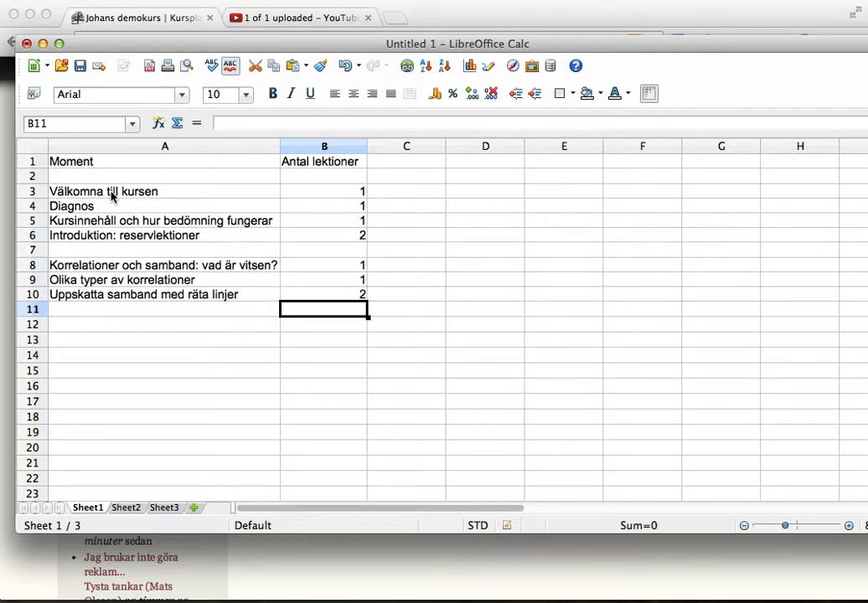
Glance back at the course page, then return to Calc and select cell C3.
{"action": "key", "text": "Right"}
{"action": "key", "text": "Up"}
{"action": "key", "text": "Up"}
{"action": "key", "text": "Up"}
{"action": "key", "text": "super+Tab"}
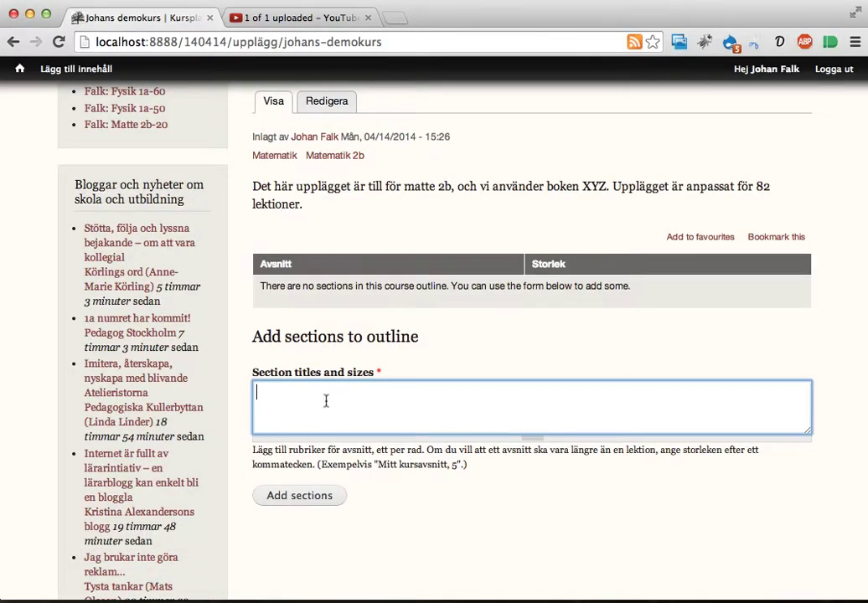
{"action": "key", "text": "super+Tab"}
{"action": "left_click", "coordinate": [397, 197]}
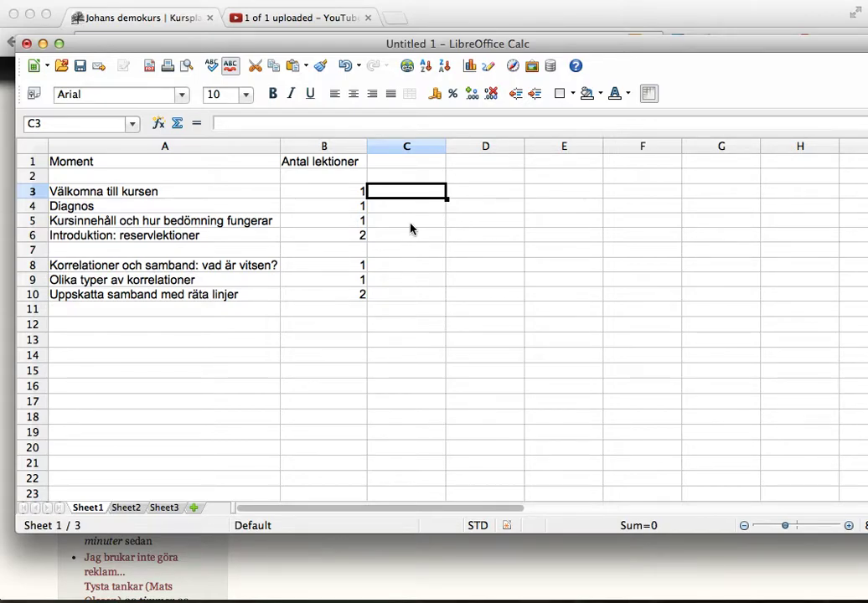
Enter =A3&","&B3 in C3 so it shows 'Välkomna till kursen,1'.
{"action": "type", "text": "="}
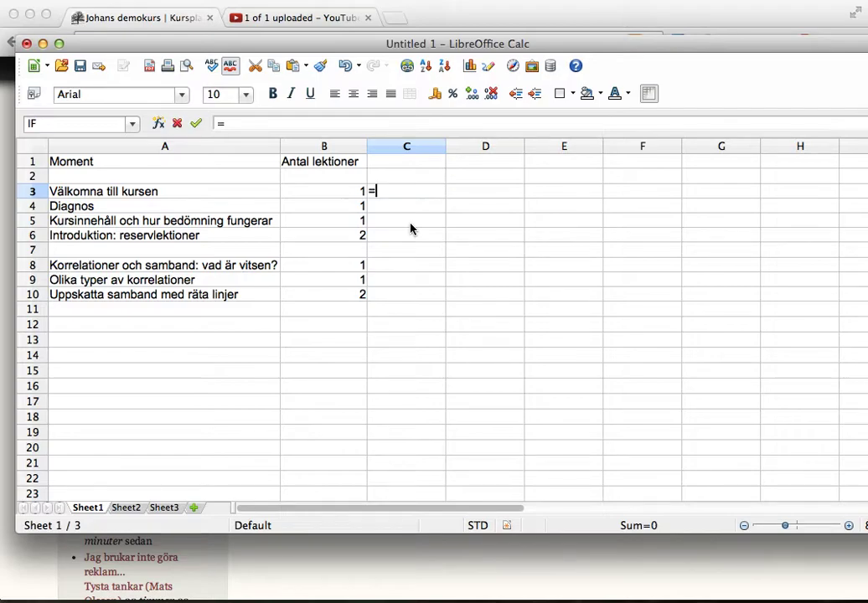
{"action": "left_click", "coordinate": [193, 191]}
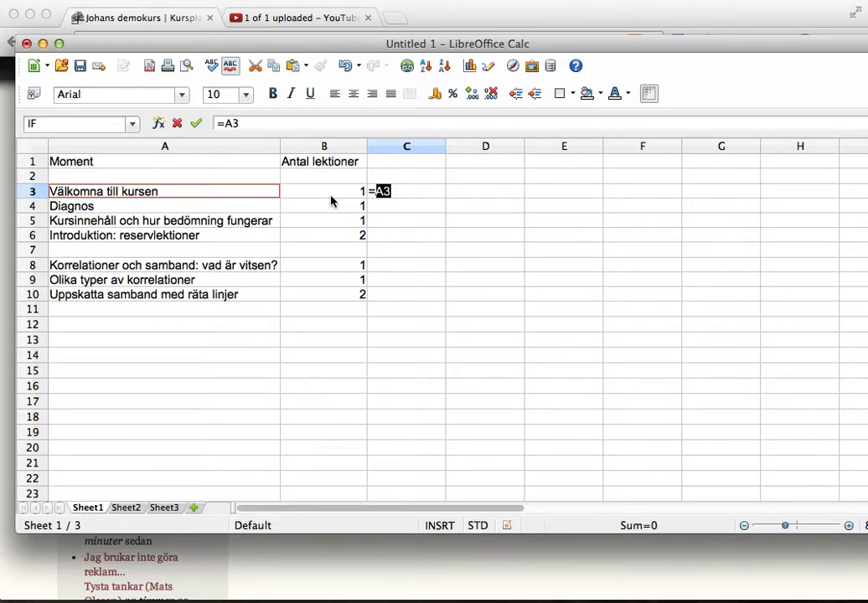
{"action": "type", "text": "&\",\""}
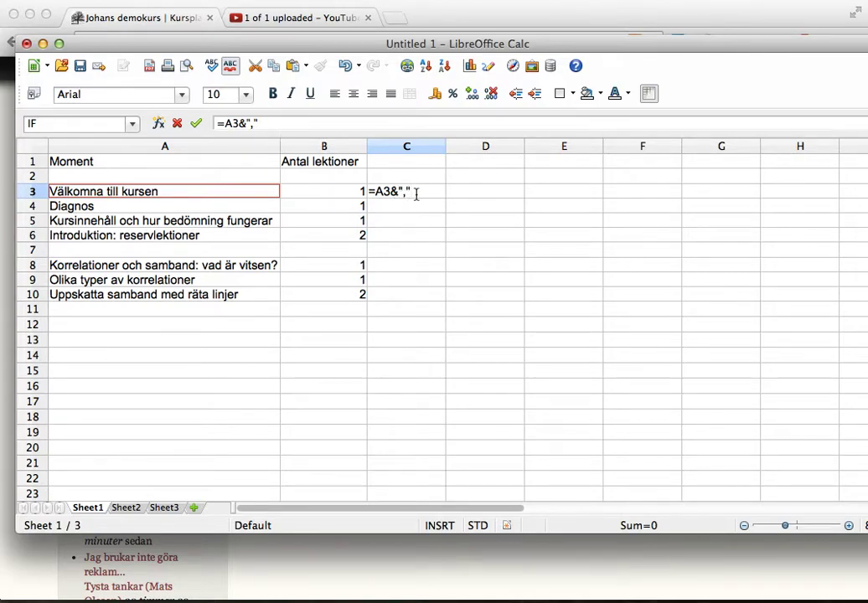
{"action": "type", "text": "&"}
{"action": "left_click", "coordinate": [340, 192]}
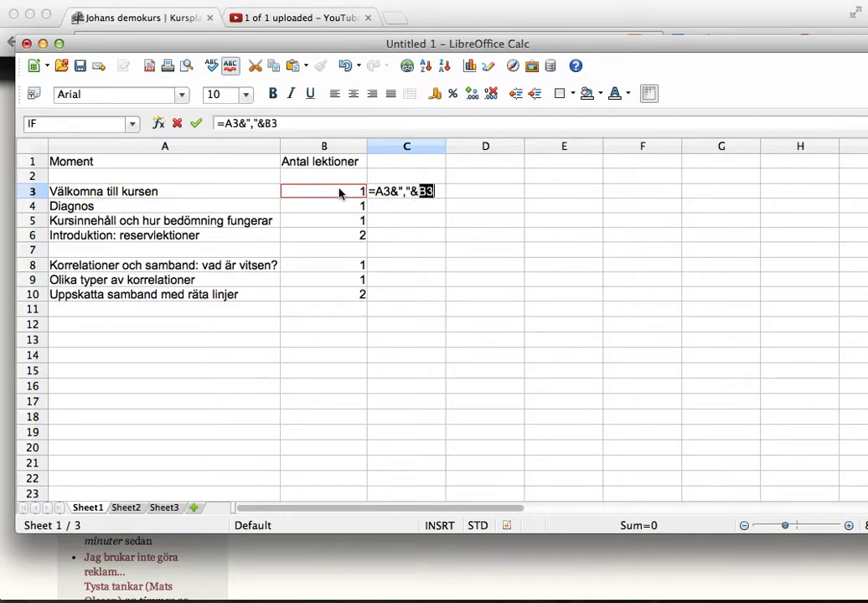
{"action": "key", "text": "Return"}
{"action": "key", "text": "Up"}
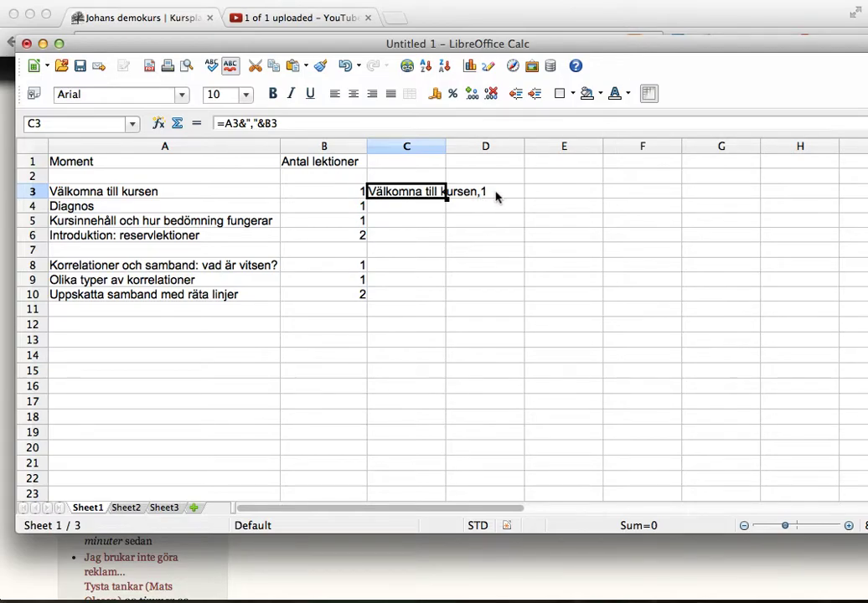
Copy the C3 formula and paste it into C4:C6 and C8:C10.
{"action": "right_click", "coordinate": [402, 199]}
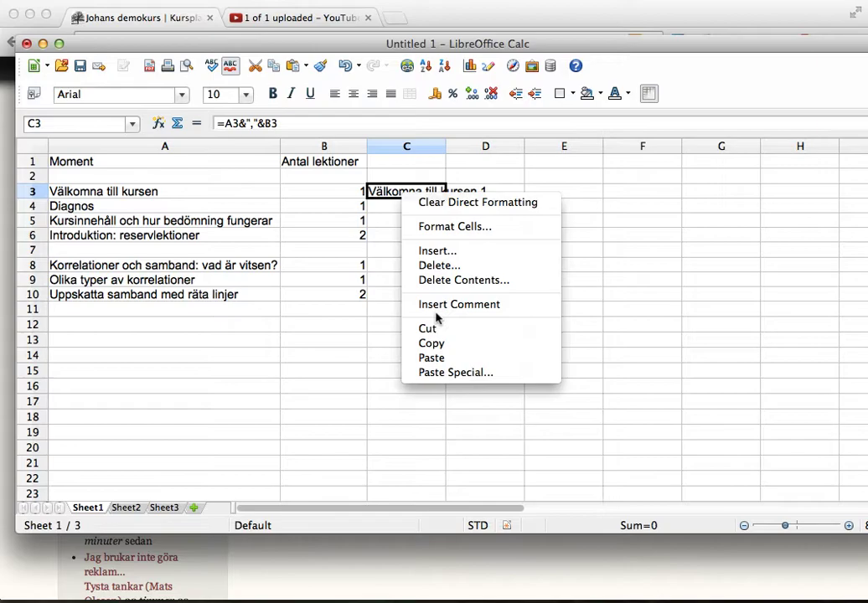
{"action": "left_click", "coordinate": [435, 344]}
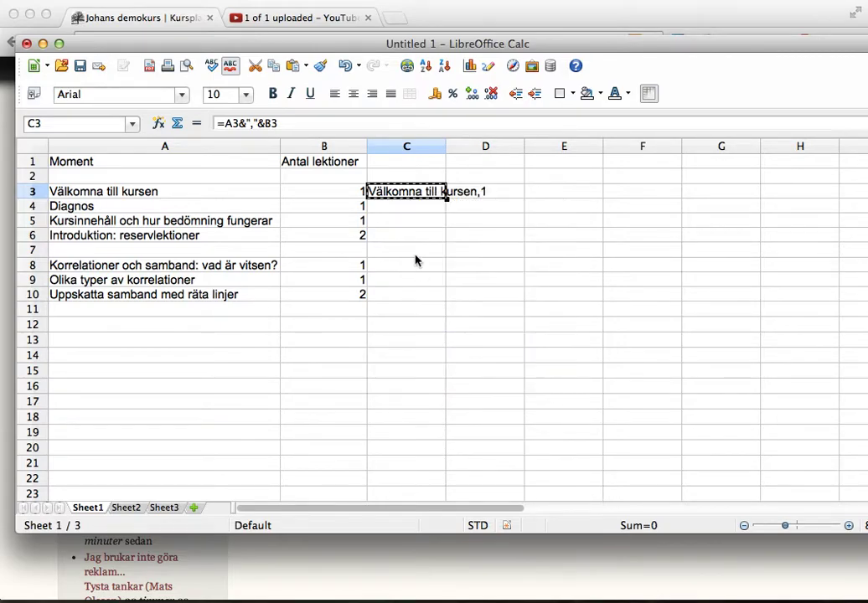
{"action": "left_click_drag", "start_coordinate": [409, 210], "coordinate": [409, 242]}
{"action": "right_click", "coordinate": [406, 242]}
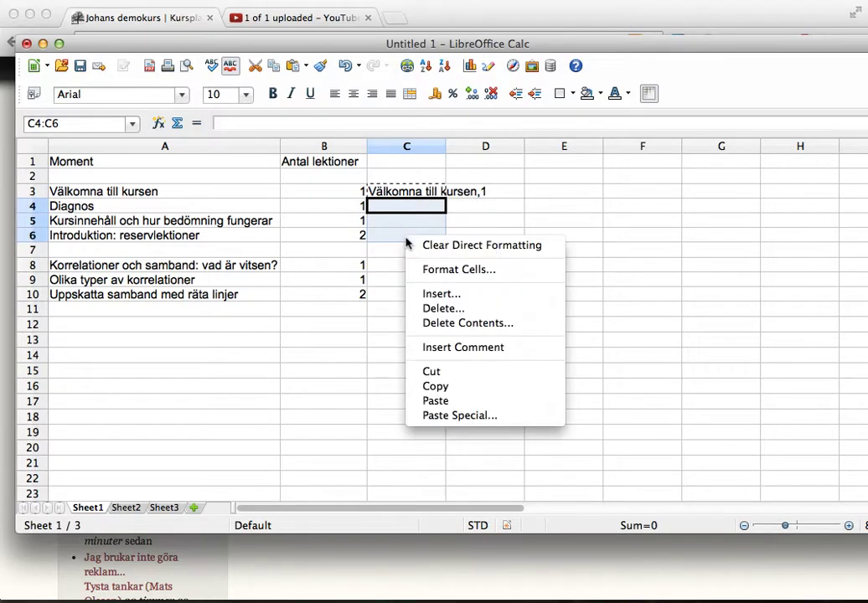
{"action": "left_click", "coordinate": [436, 400]}
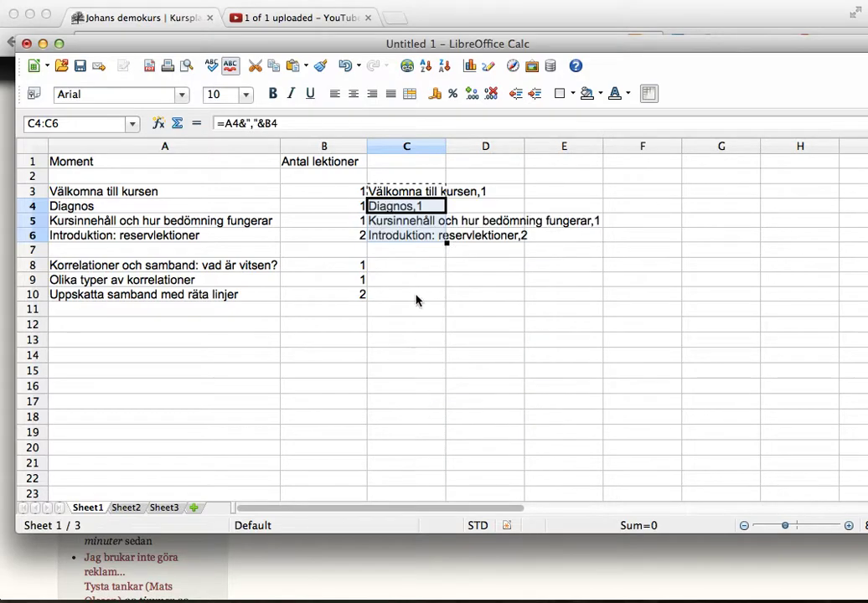
{"action": "left_click_drag", "start_coordinate": [411, 267], "coordinate": [407, 295]}
{"action": "right_click", "coordinate": [407, 303]}
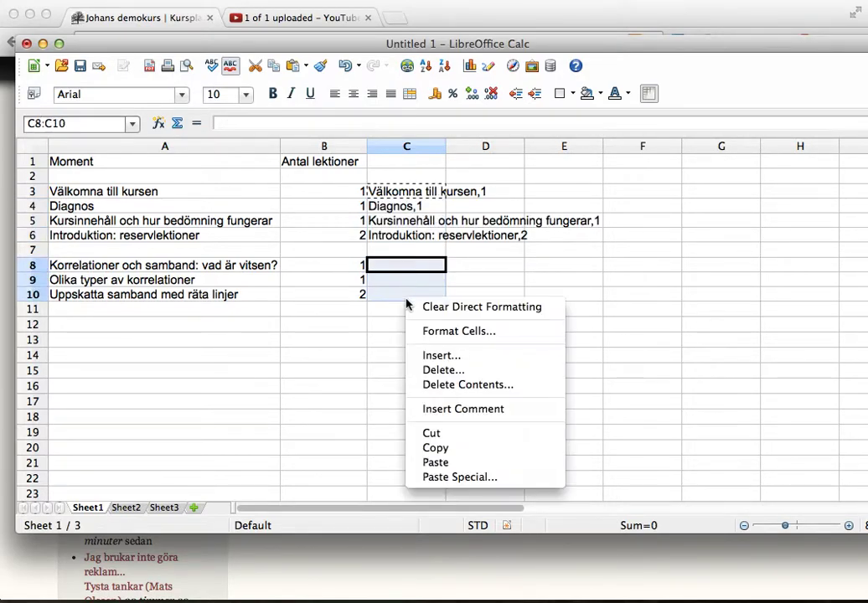
{"action": "left_click", "coordinate": [429, 464]}
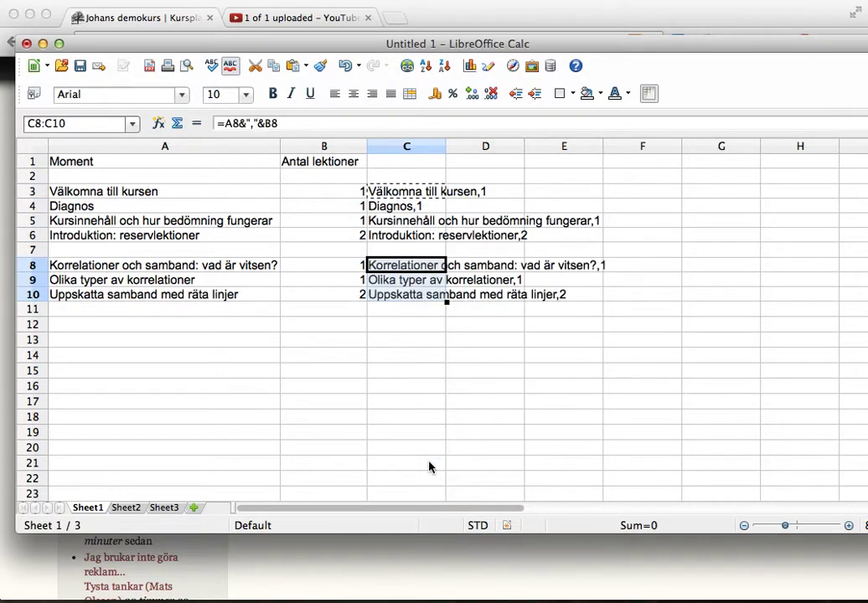
{"action": "left_click", "coordinate": [394, 353]}
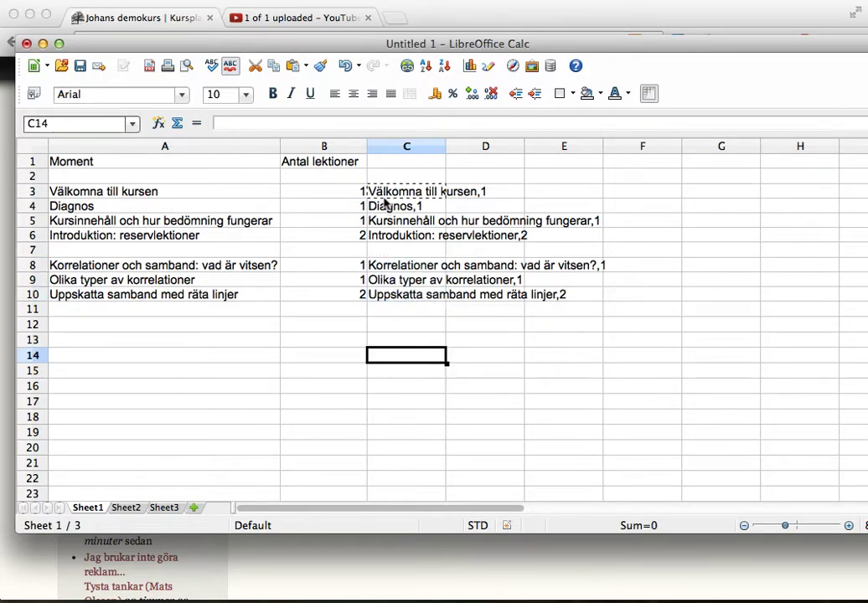
Copy the joined section texts in C3:C10 and switch to the browser.
{"action": "left_click_drag", "start_coordinate": [387, 192], "coordinate": [391, 298]}
{"action": "right_click", "coordinate": [391, 296]}
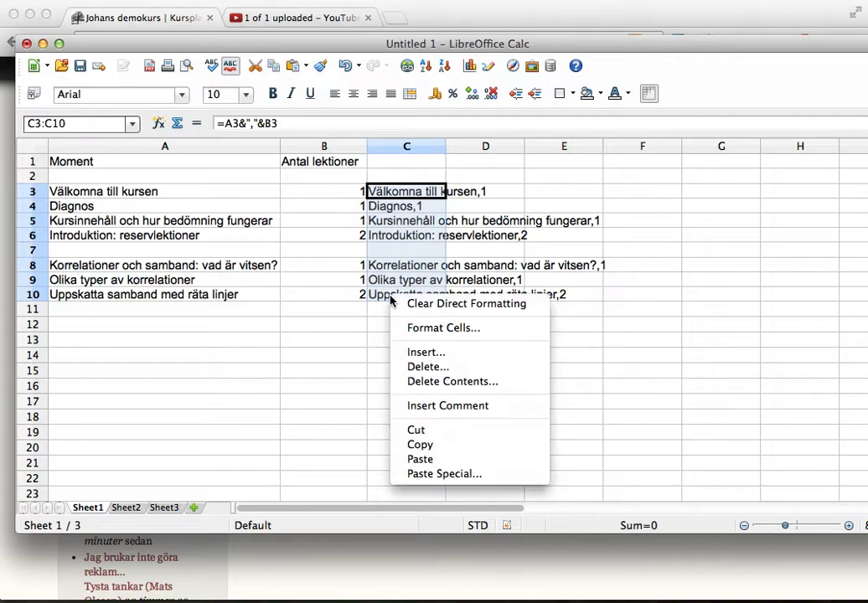
{"action": "left_click", "coordinate": [423, 448]}
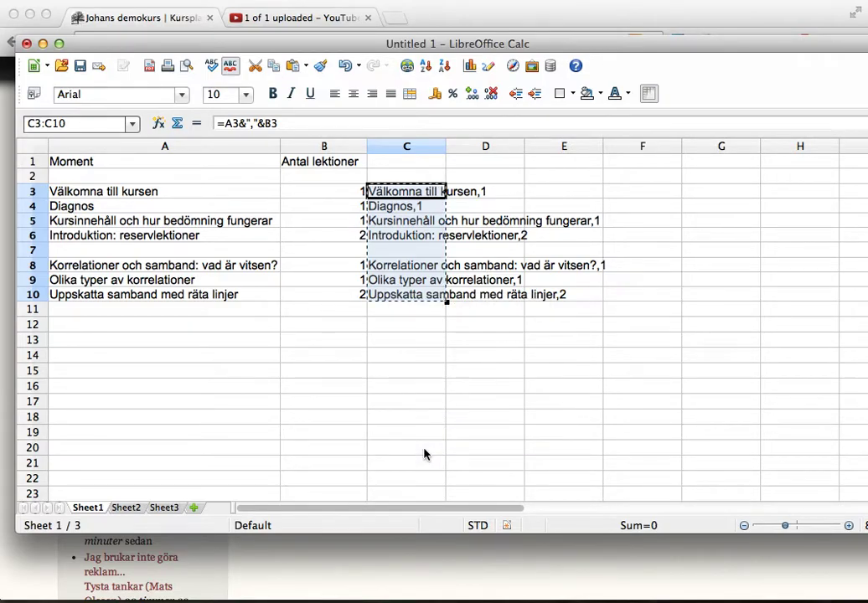
{"action": "key", "text": "super+Tab"}
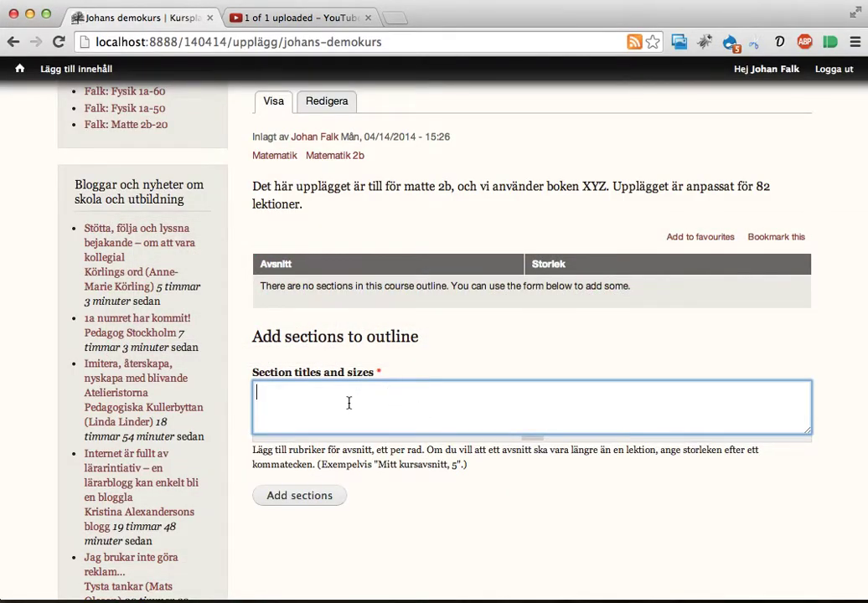
Paste the seven lines into Section titles and sizes, enlarge the box, and add them.
{"action": "right_click", "coordinate": [349, 404]}
{"action": "left_click", "coordinate": [365, 419]}
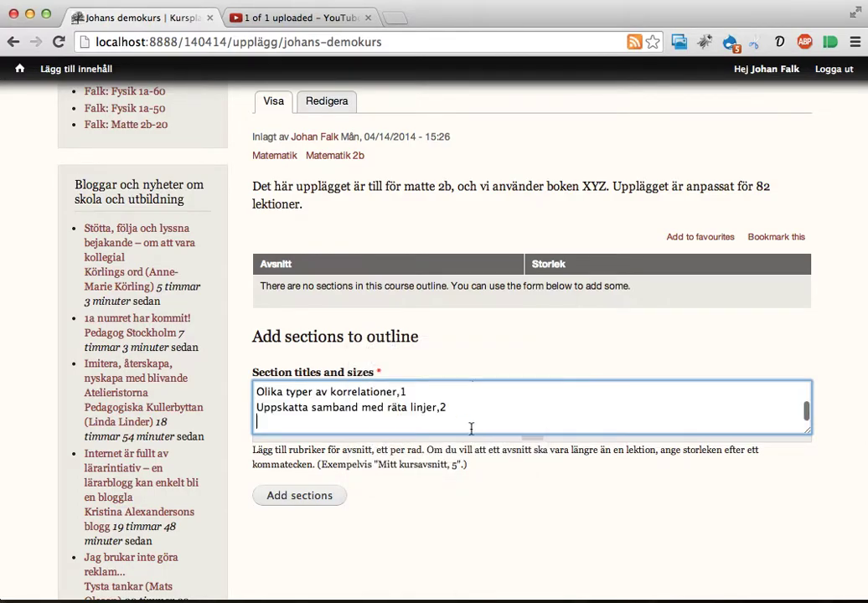
{"action": "left_click_drag", "start_coordinate": [472, 440], "coordinate": [463, 559]}
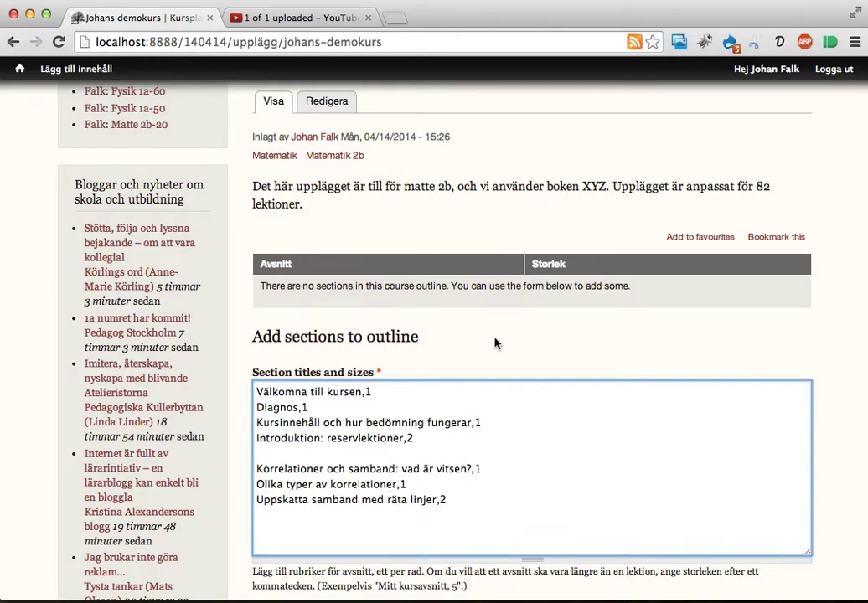
{"action": "scroll", "coordinate": [495, 340], "scroll_direction": "down", "scroll_amount": 2}
{"action": "scroll", "coordinate": [495, 338], "scroll_direction": "down", "scroll_amount": 2}
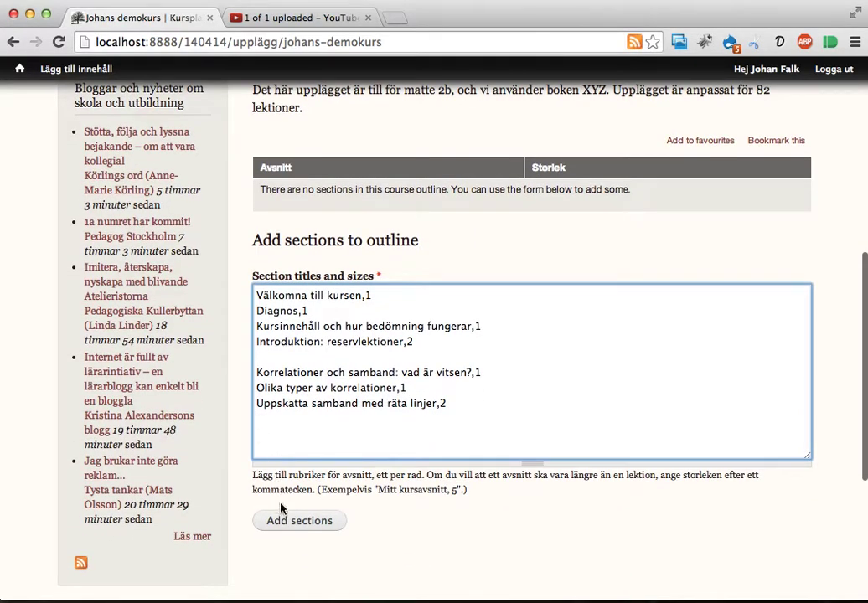
{"action": "left_click", "coordinate": [285, 529]}
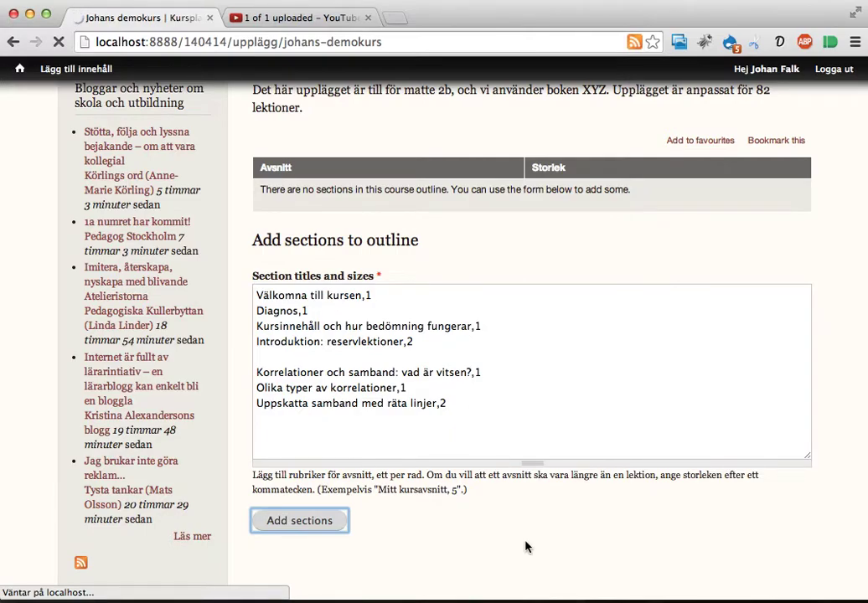
Review the resulting sections table: seven sections totalling 9 lessons.
{"action": "scroll", "coordinate": [584, 432], "scroll_direction": "down", "scroll_amount": 5}
{"action": "scroll", "coordinate": [585, 431], "scroll_direction": "down", "scroll_amount": 3}
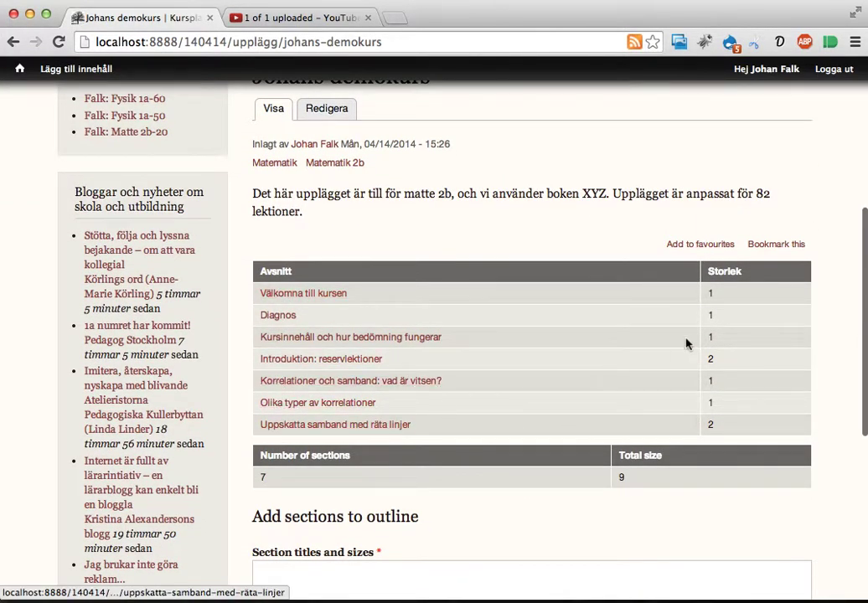
{"action": "left_click_drag", "start_coordinate": [710, 310], "coordinate": [716, 425]}
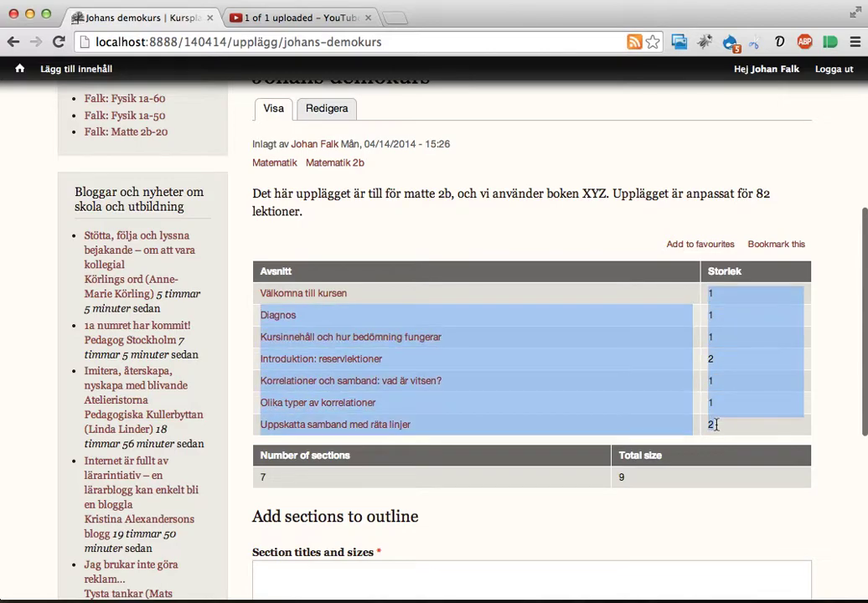
{"action": "scroll", "coordinate": [729, 428], "scroll_direction": "up", "scroll_amount": 3}
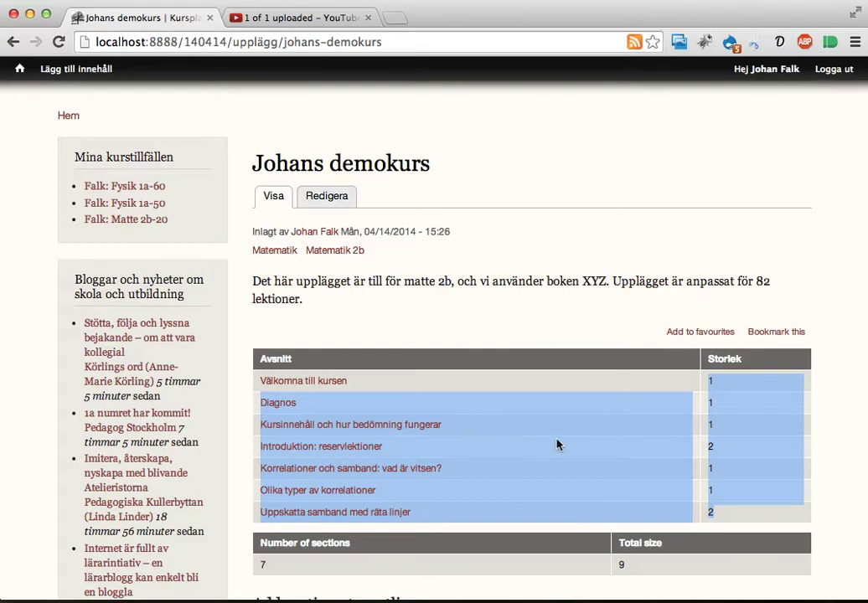
{"action": "left_click", "coordinate": [545, 397]}
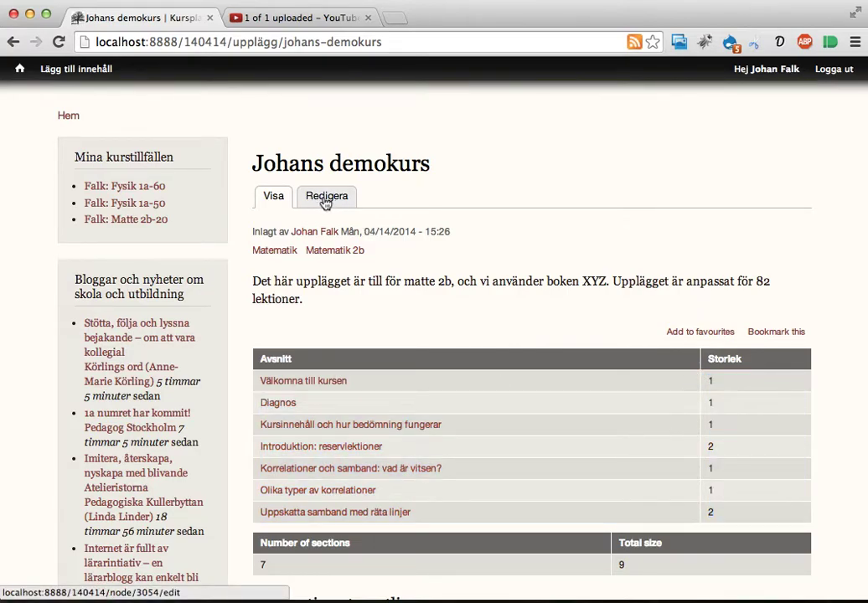
{"action": "scroll", "coordinate": [420, 277], "scroll_direction": "down", "scroll_amount": 5}
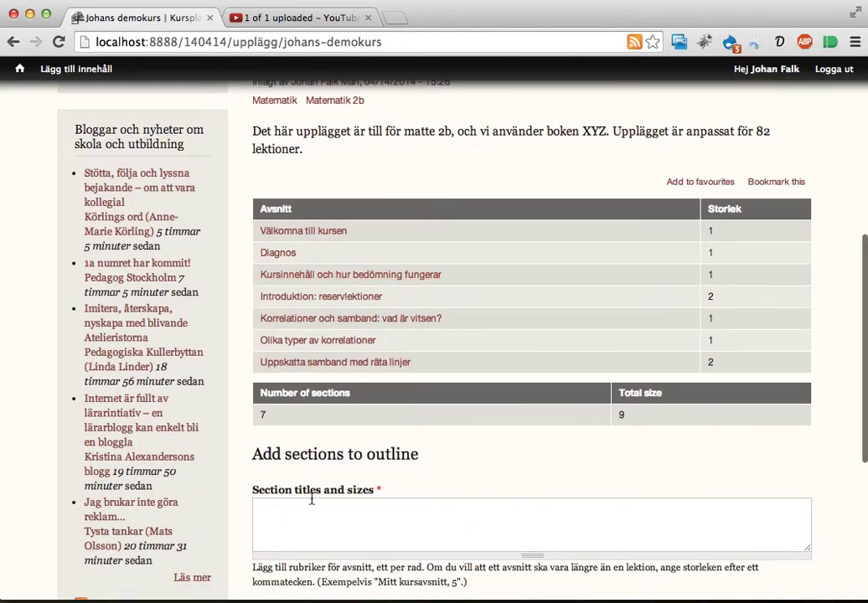
{"action": "scroll", "coordinate": [331, 503], "scroll_direction": "up", "scroll_amount": 5}
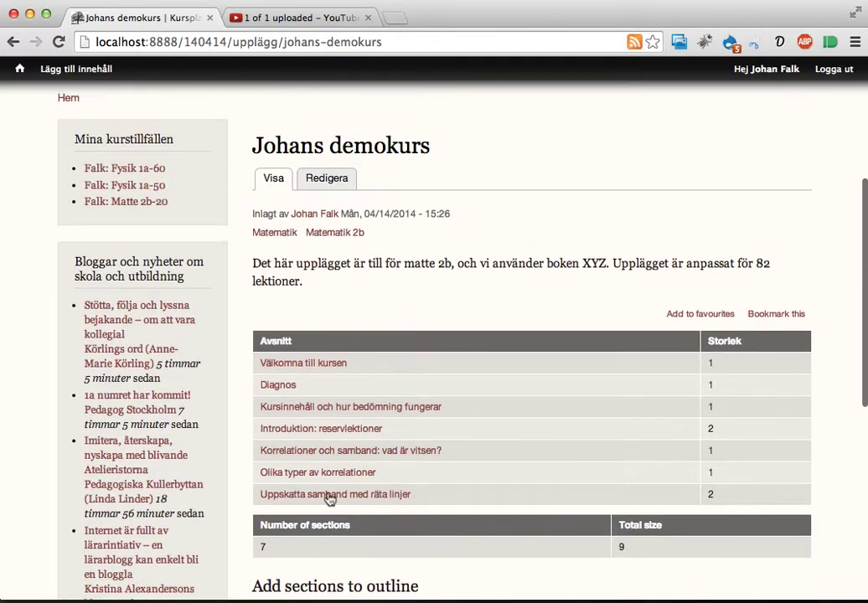
Open Johans demokurs in Redigera and try dragging the Olika typer section row.
{"action": "left_click", "coordinate": [332, 179]}
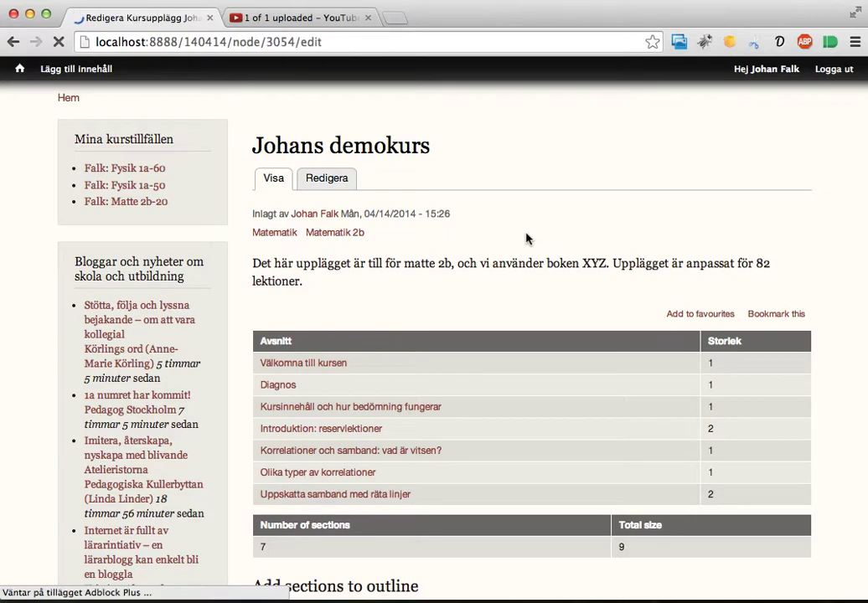
{"action": "scroll", "coordinate": [608, 271], "scroll_direction": "down", "scroll_amount": 3}
{"action": "scroll", "coordinate": [608, 271], "scroll_direction": "down", "scroll_amount": 12}
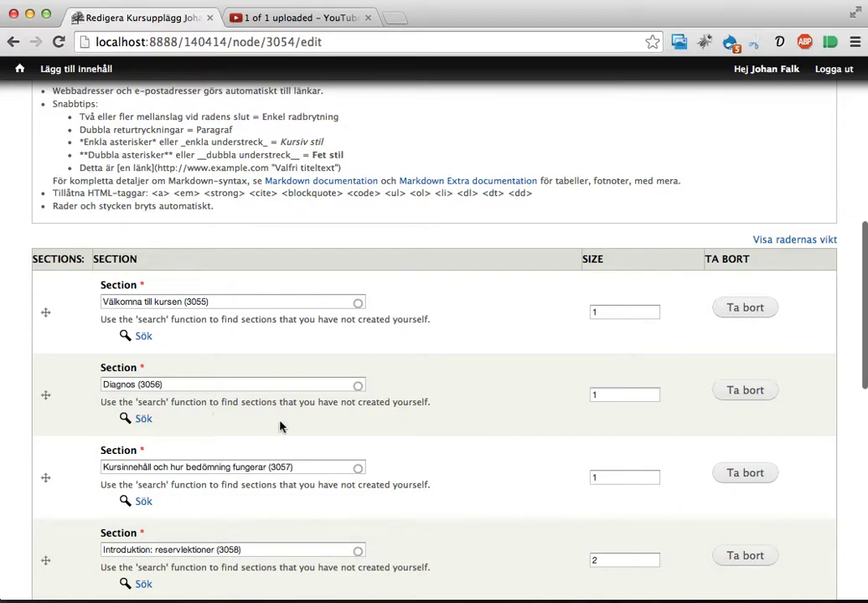
{"action": "scroll", "coordinate": [387, 378], "scroll_direction": "down", "scroll_amount": 3}
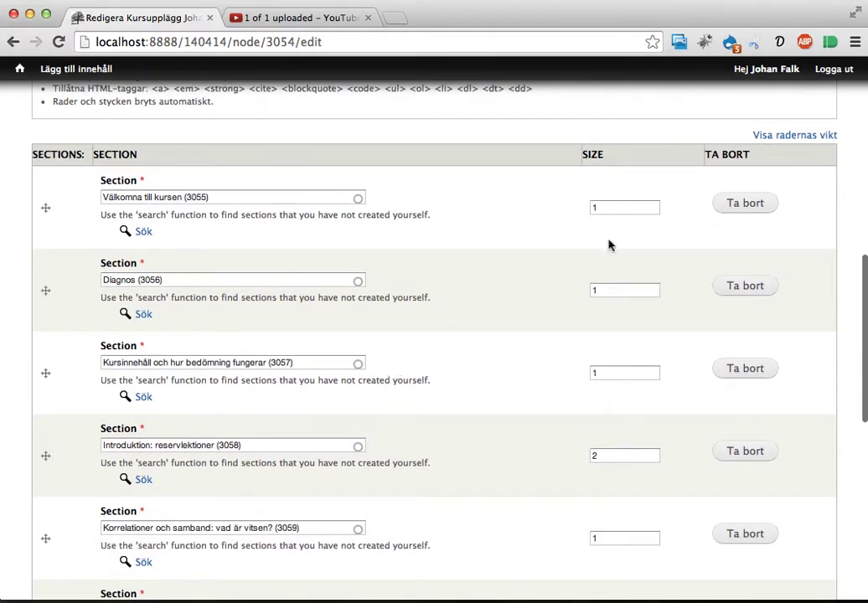
{"action": "scroll", "coordinate": [607, 382], "scroll_direction": "down", "scroll_amount": 4}
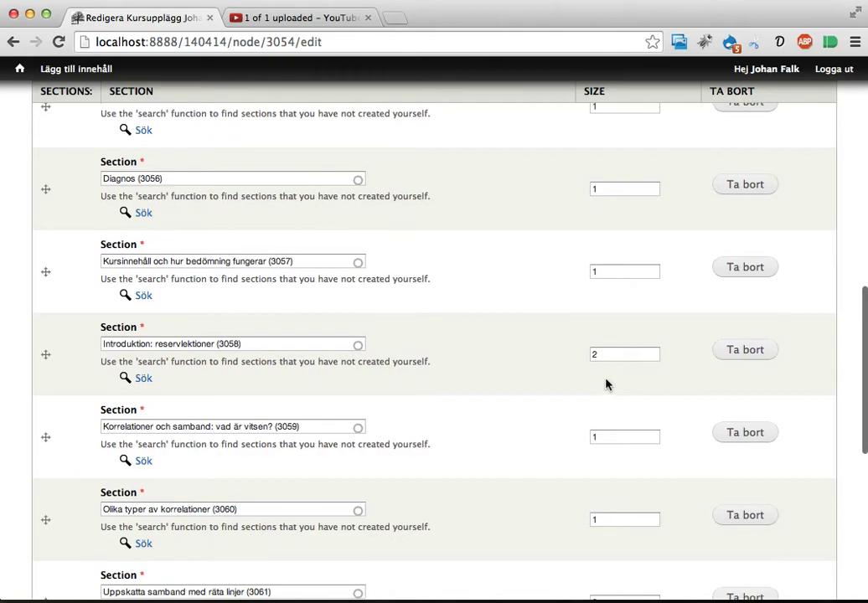
{"action": "scroll", "coordinate": [606, 382], "scroll_direction": "down", "scroll_amount": 4}
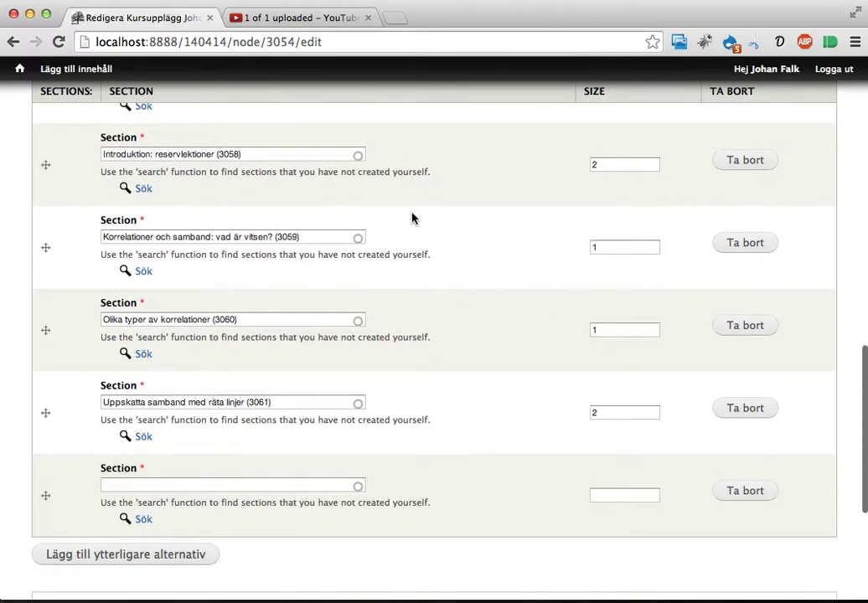
{"action": "scroll", "coordinate": [412, 218], "scroll_direction": "down", "scroll_amount": 7}
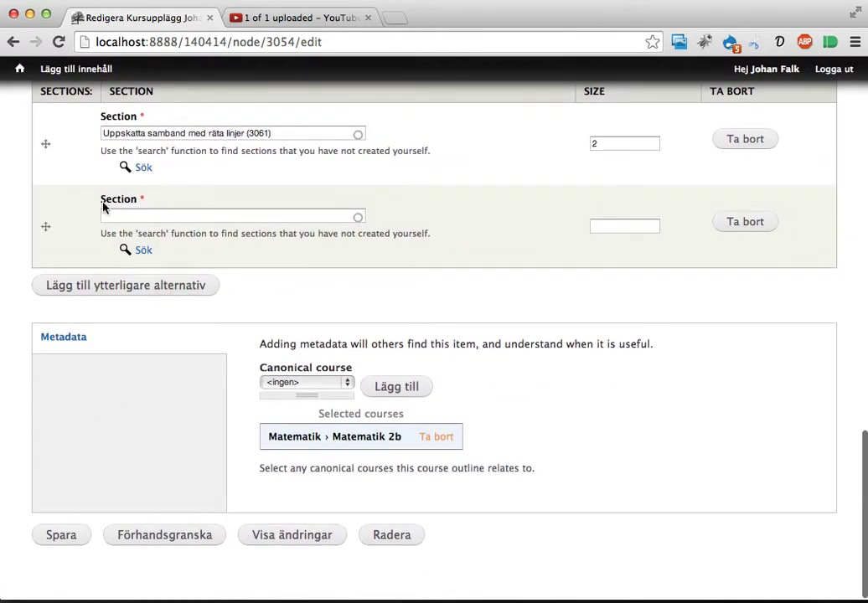
{"action": "scroll", "coordinate": [62, 131], "scroll_direction": "up", "scroll_amount": 5}
{"action": "left_click_drag", "start_coordinate": [43, 237], "coordinate": [42, 241]}
{"action": "scroll", "coordinate": [46, 243], "scroll_direction": "up", "scroll_amount": 1}
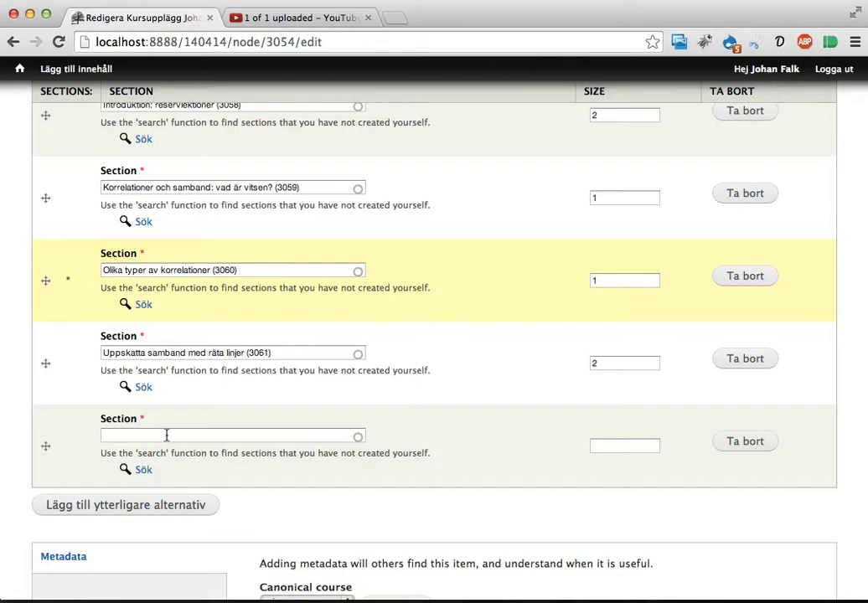
{"action": "scroll", "coordinate": [166, 435], "scroll_direction": "down", "scroll_amount": 5}
Save the edited outline and check its seven-section table totalling 9 lessons.
{"action": "left_click", "coordinate": [60, 536]}
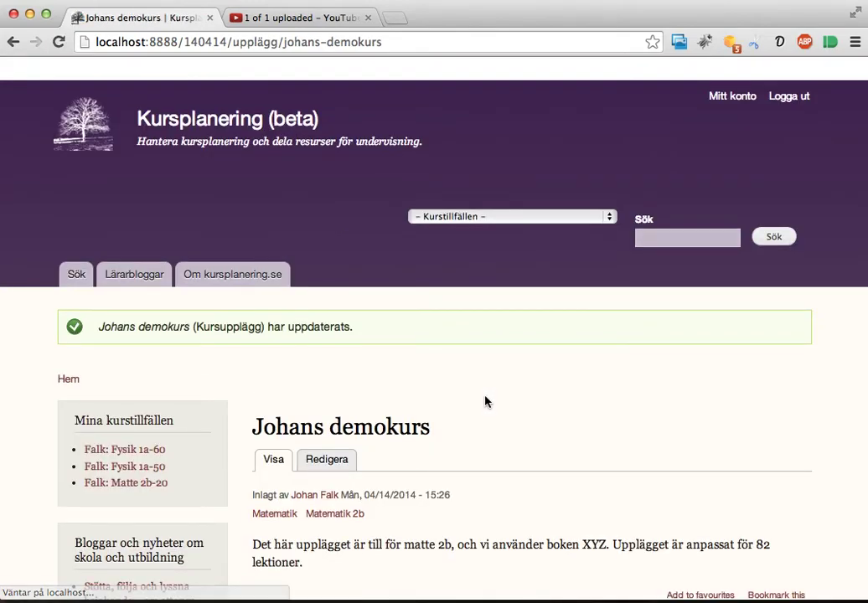
{"action": "scroll", "coordinate": [567, 382], "scroll_direction": "down", "scroll_amount": 5}
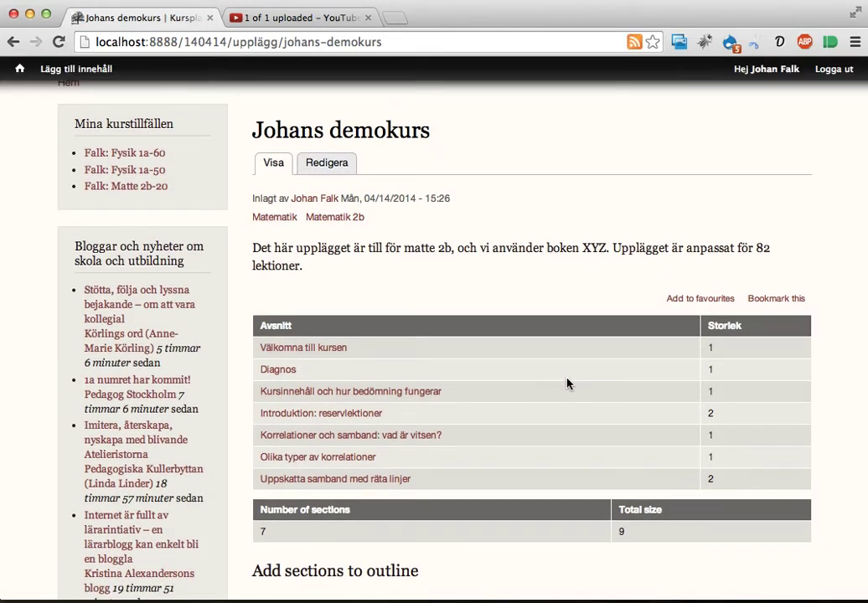